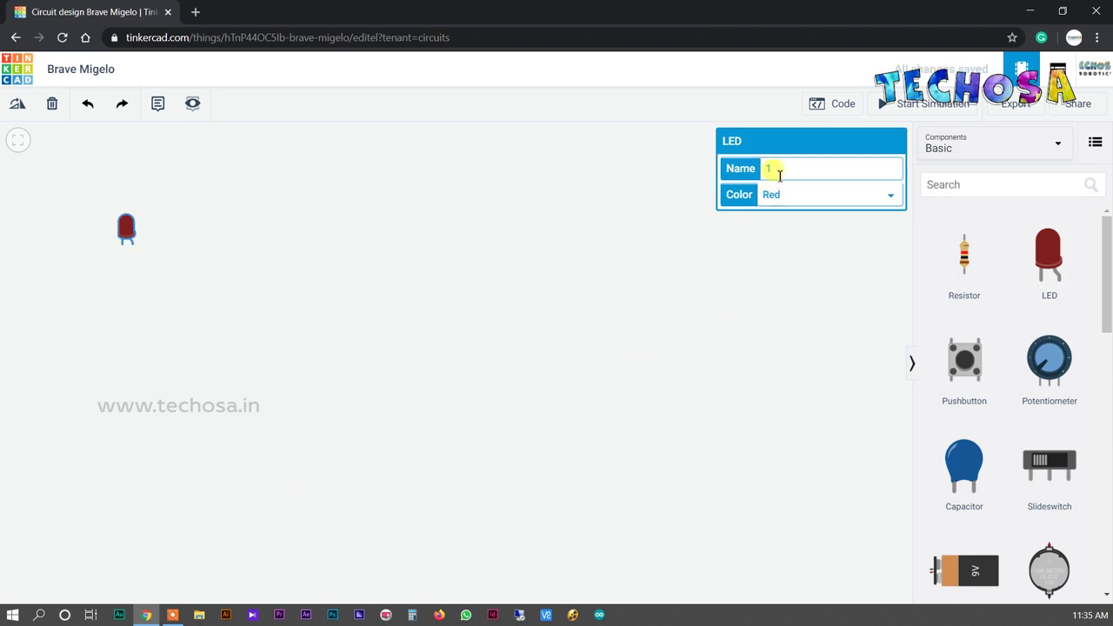
Place a Coin Cell 3V Battery on the workplane below and to the right of the red LED
click(782, 258)
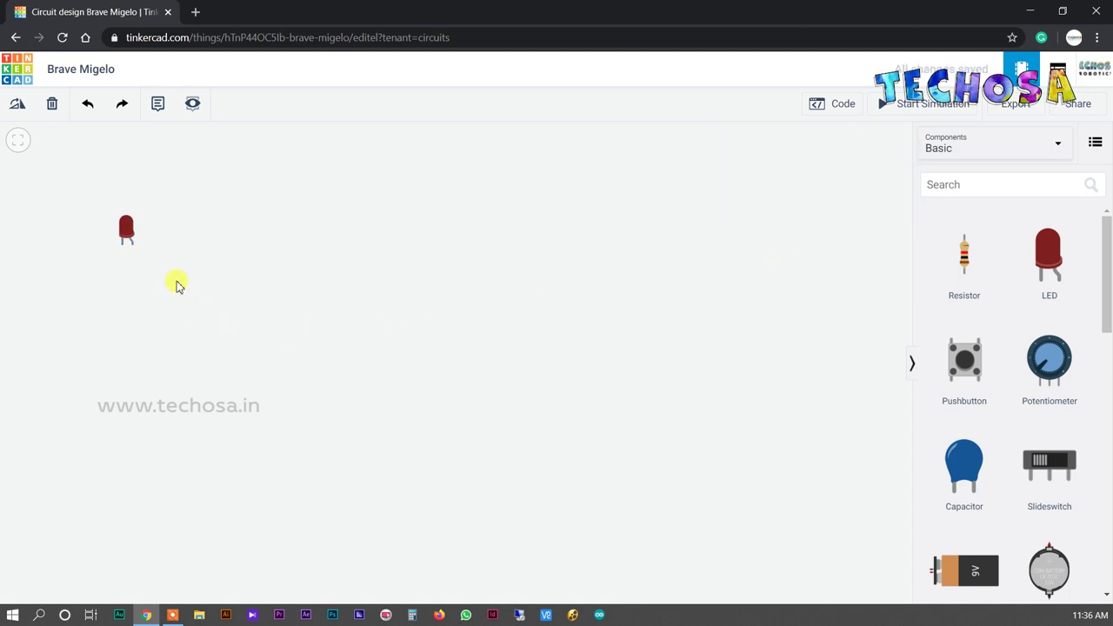
drag(1017, 548, 243, 338)
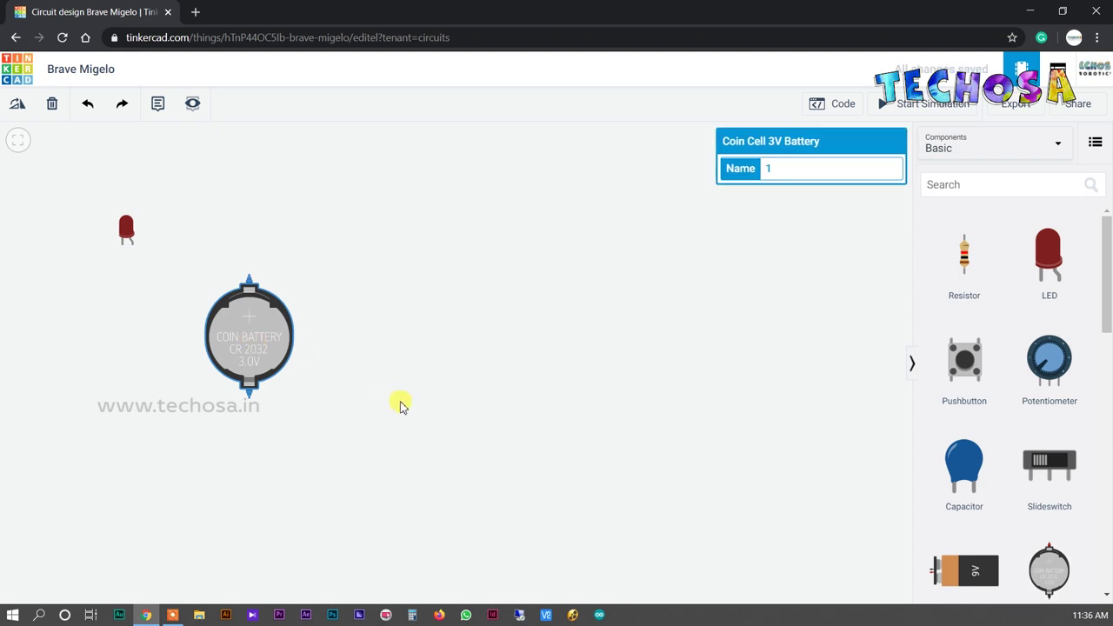
scroll(167, 306, up, 2)
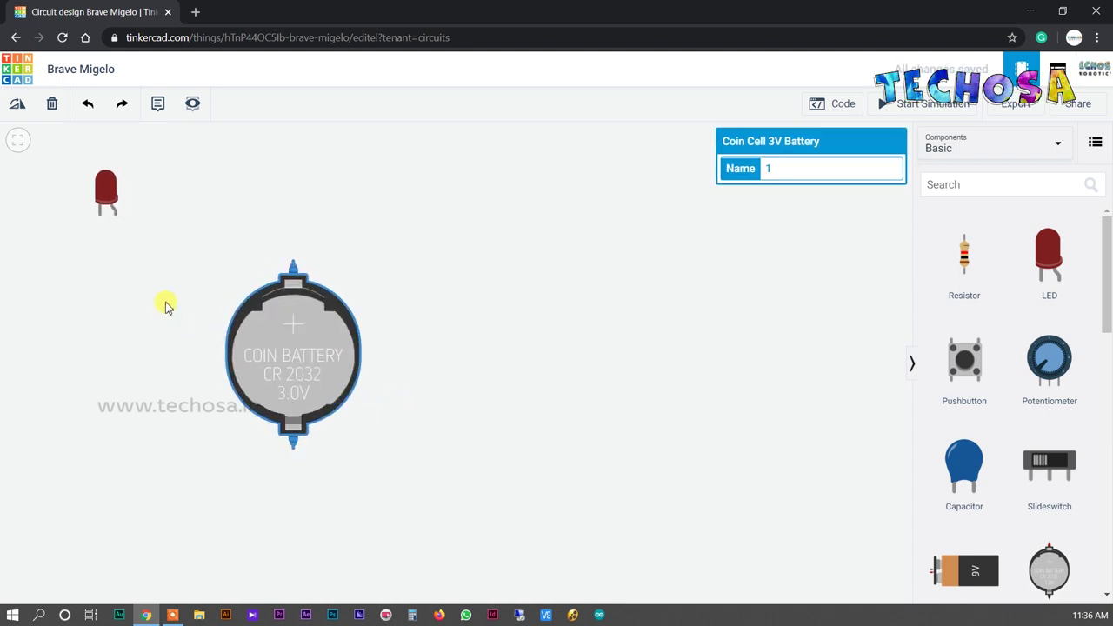
click(167, 306)
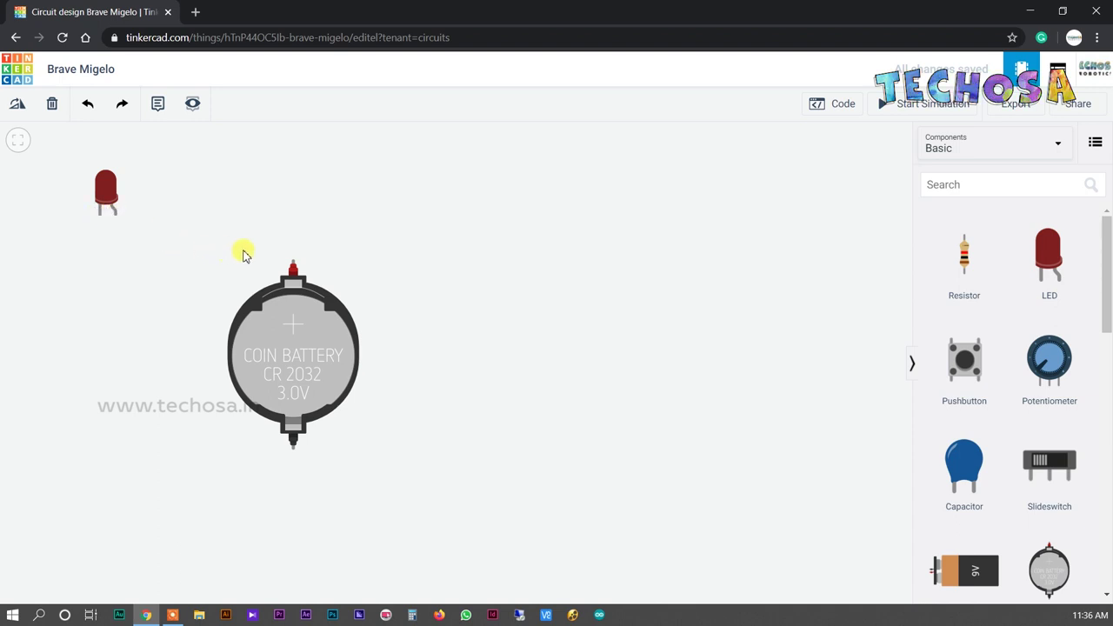
Wire the coin cell's positive terminal to the LED's anode, routing the wire with two right-angle bends
click(290, 264)
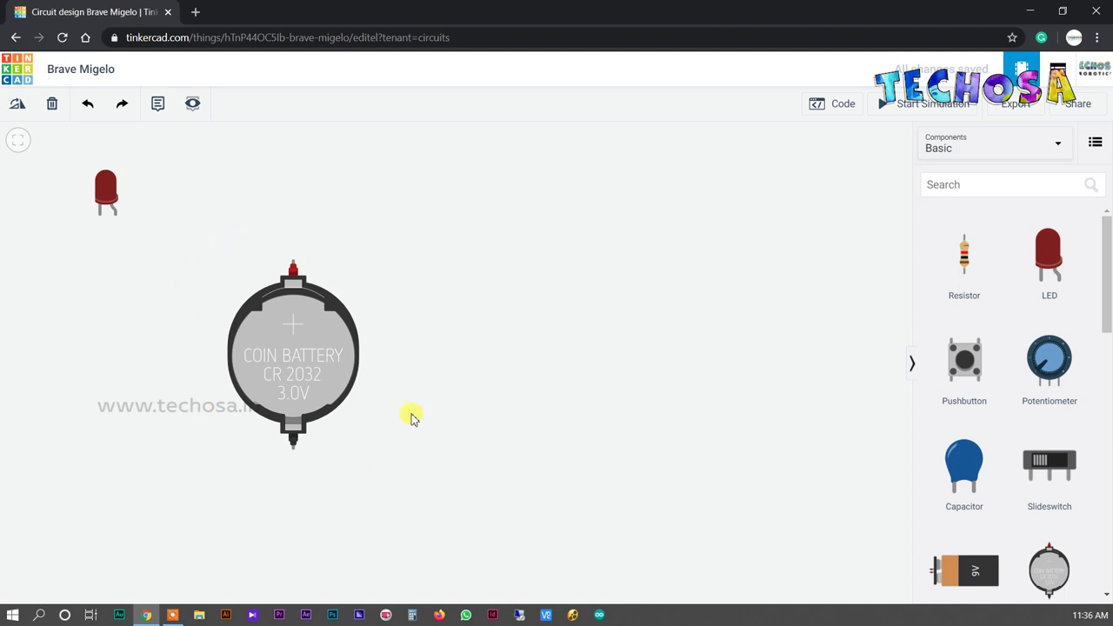
scroll(305, 395, up, 5)
scroll(305, 395, up, 2)
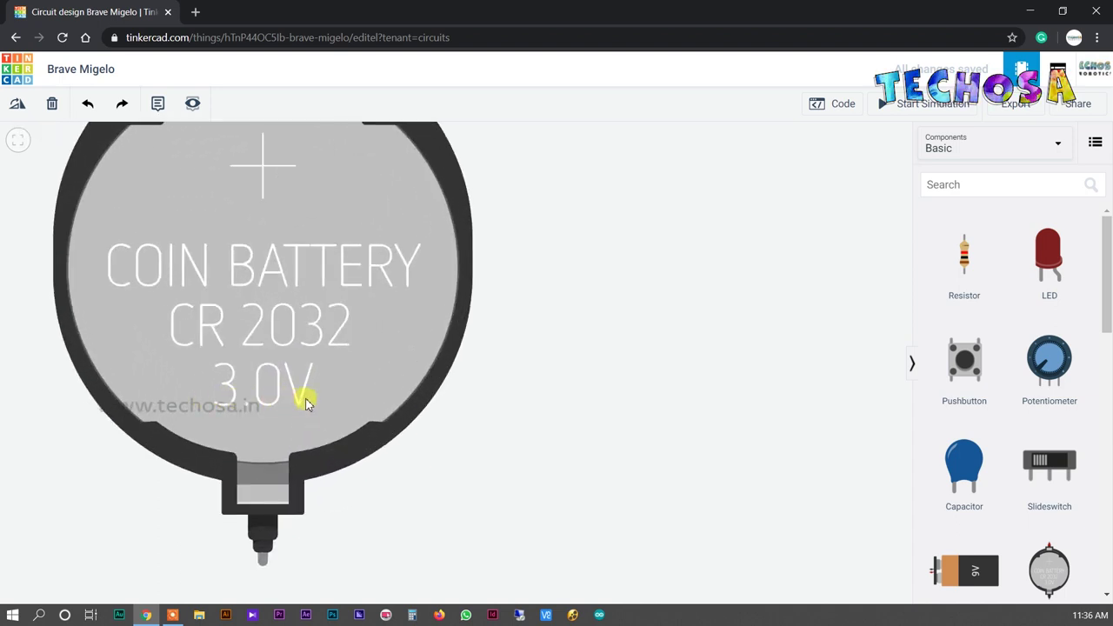
scroll(305, 402, down, 5)
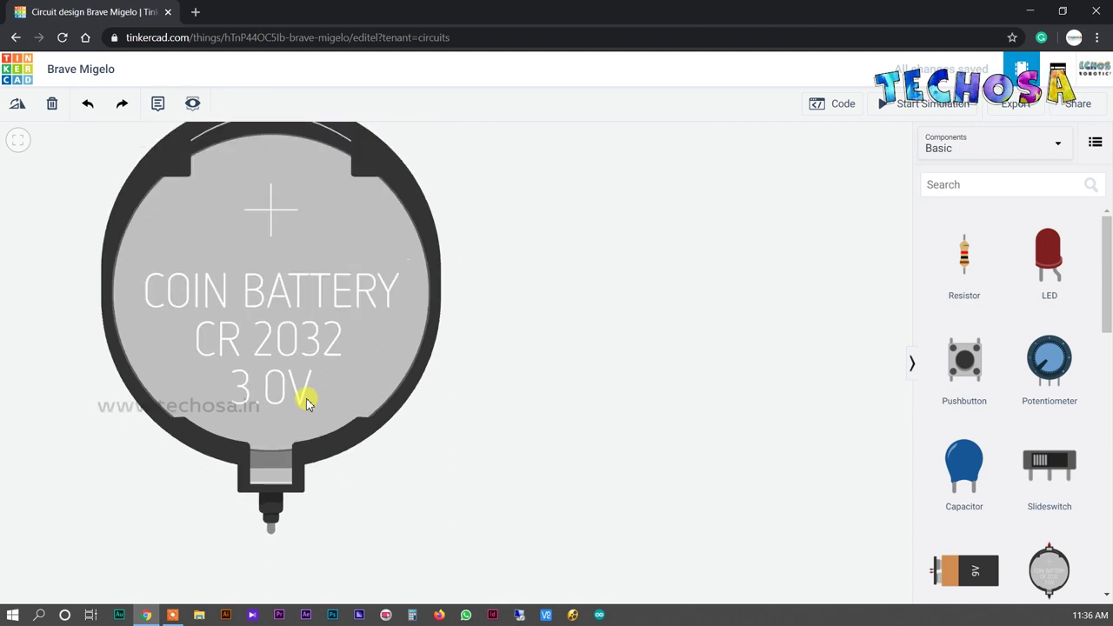
scroll(305, 400, down, 1)
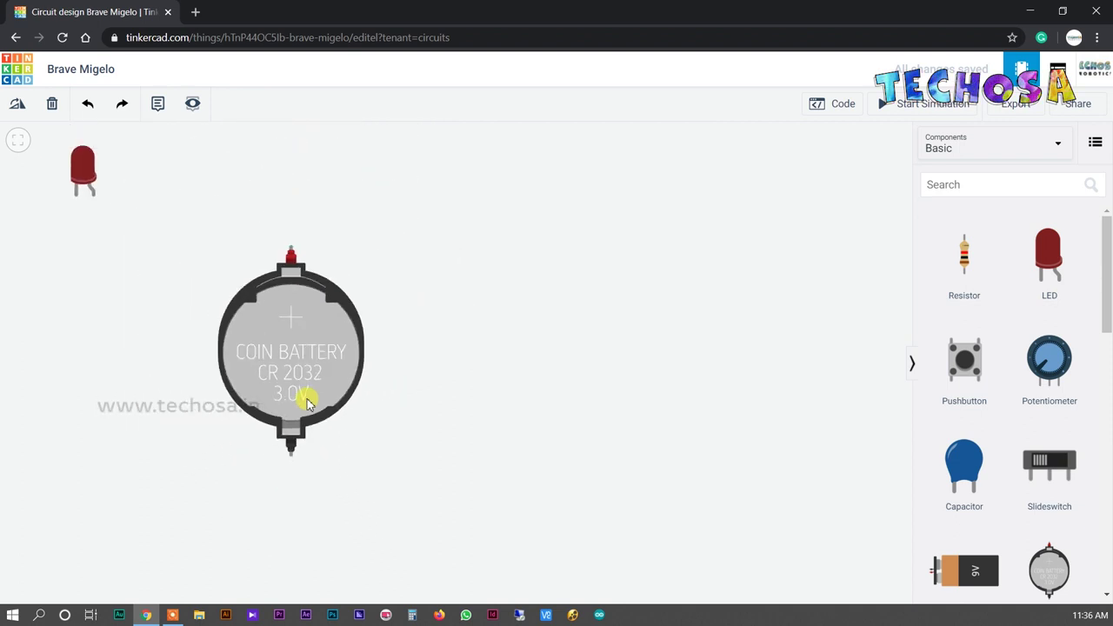
click(291, 250)
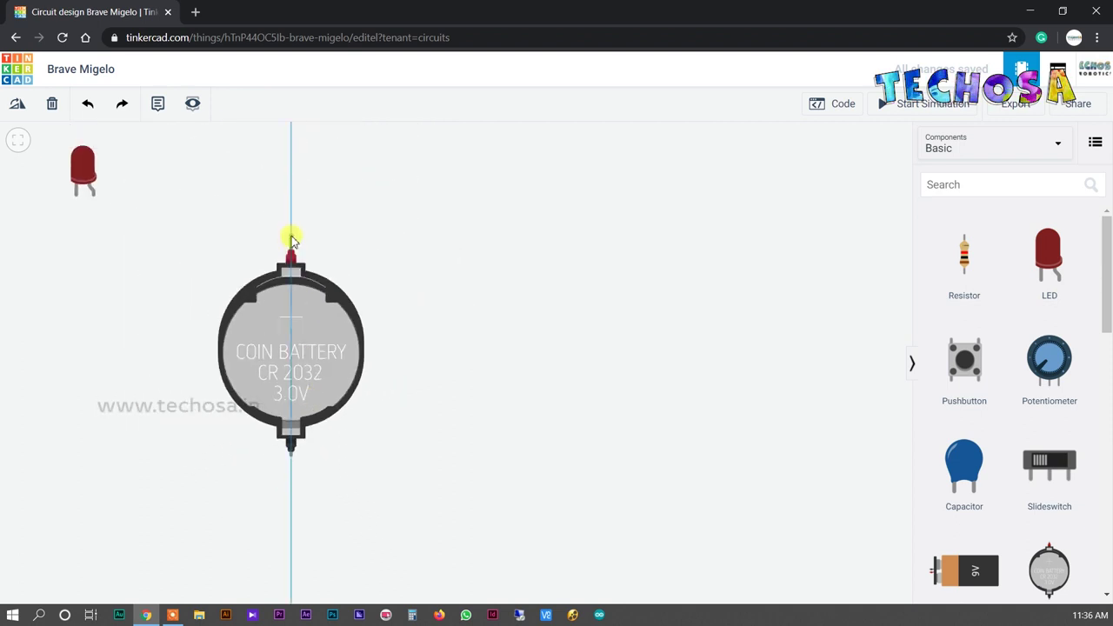
click(291, 230)
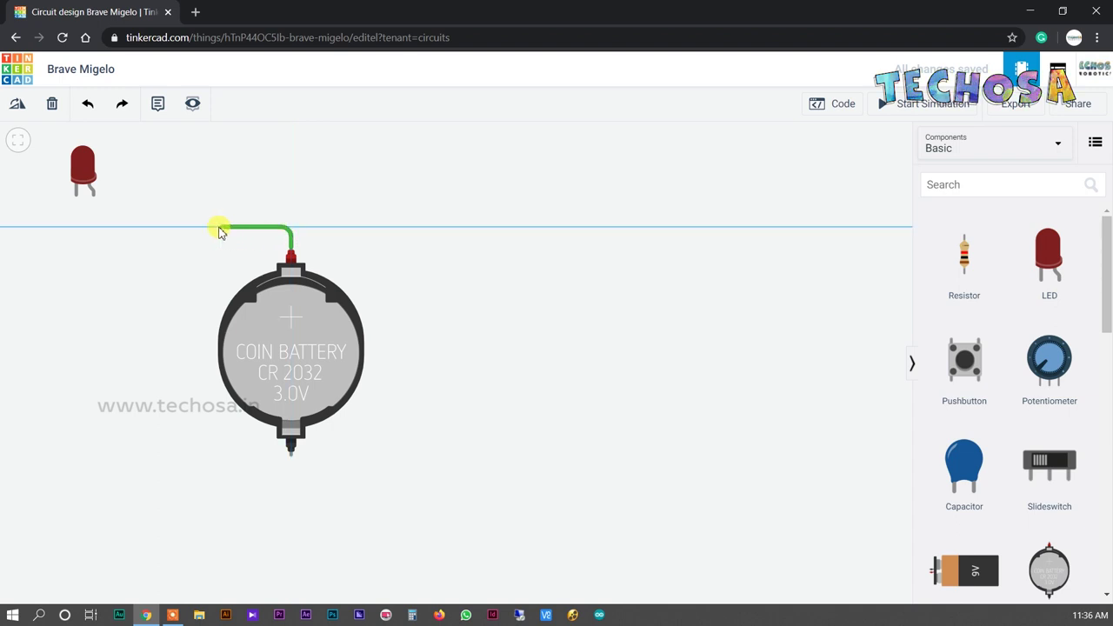
click(94, 226)
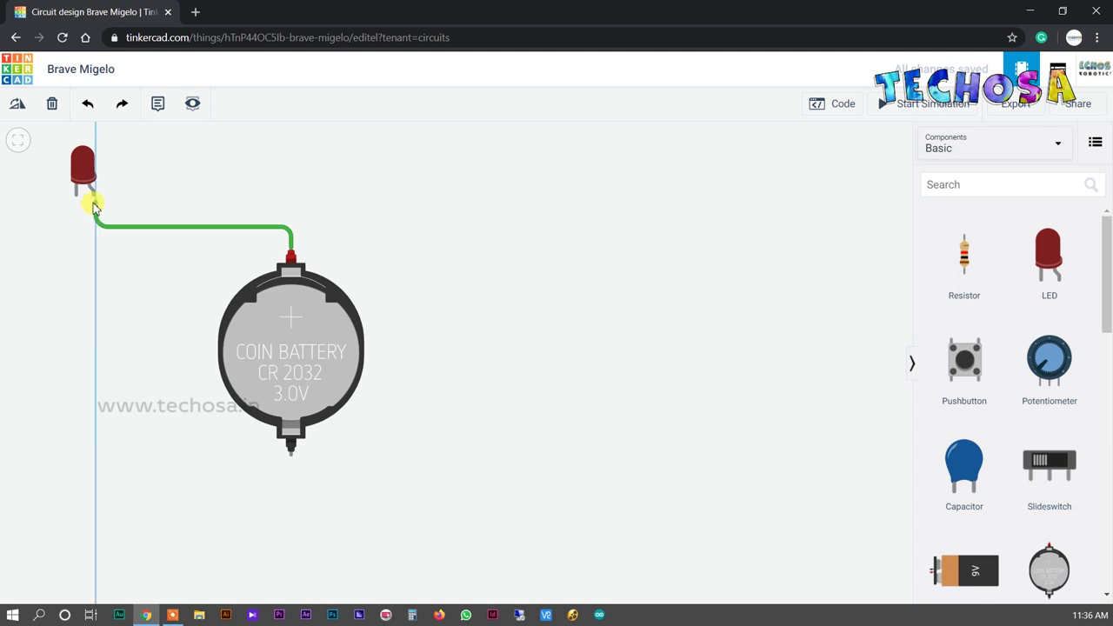
click(93, 195)
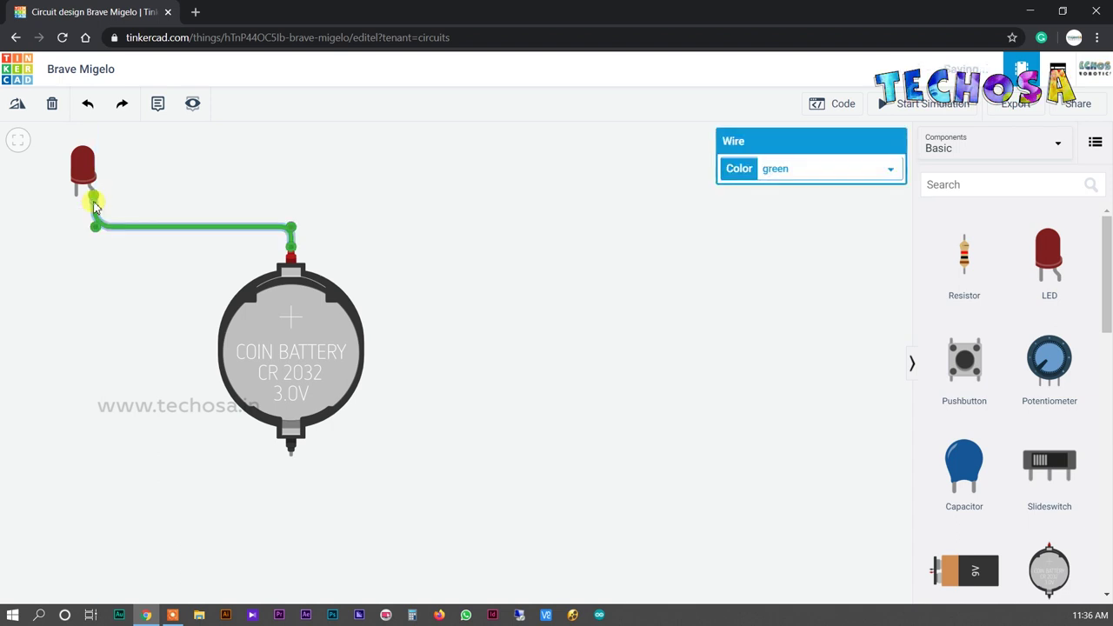
click(120, 358)
Set the color of the wire between the coin cell's positive terminal and the LED to red
click(145, 226)
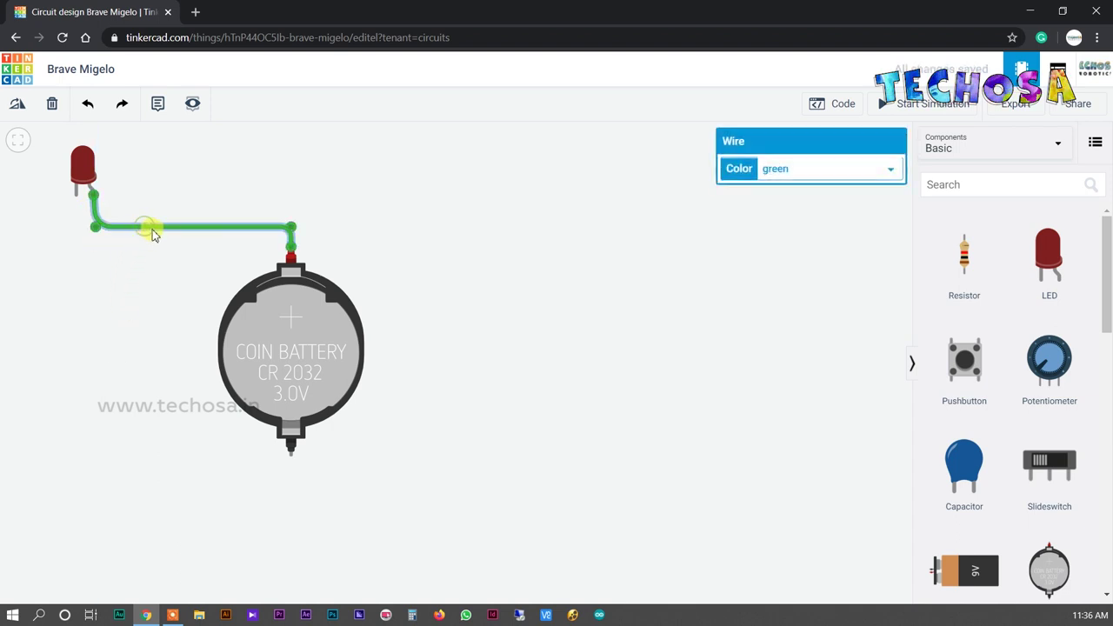
click(831, 171)
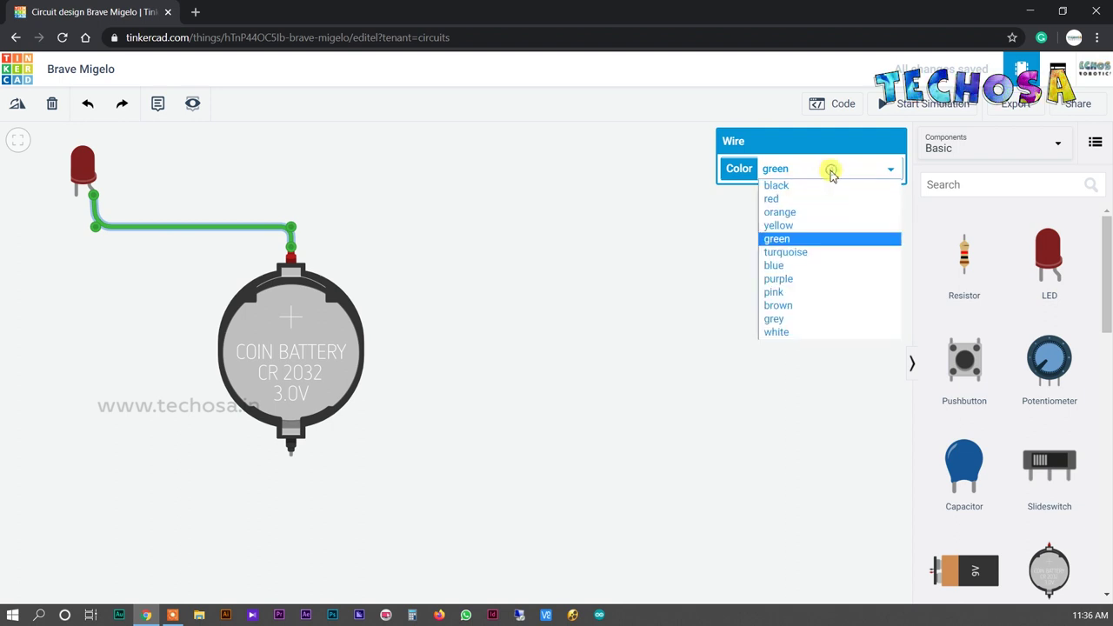
click(798, 198)
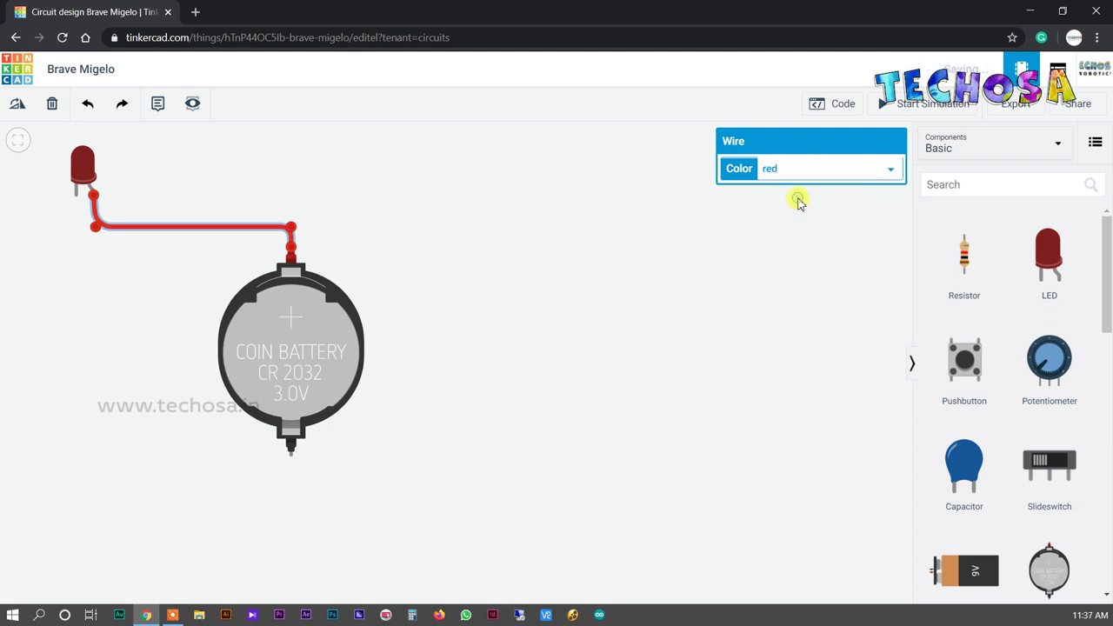
click(657, 285)
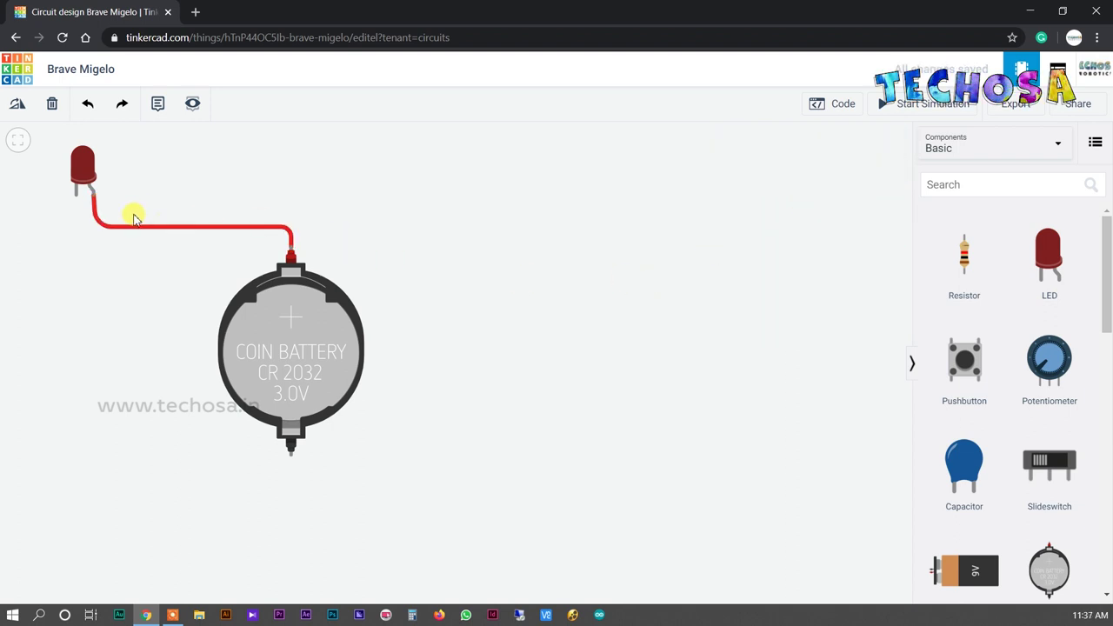
Wire the LED's cathode to the coin cell's negative terminal, routing it down and beneath the battery with two bends
click(76, 199)
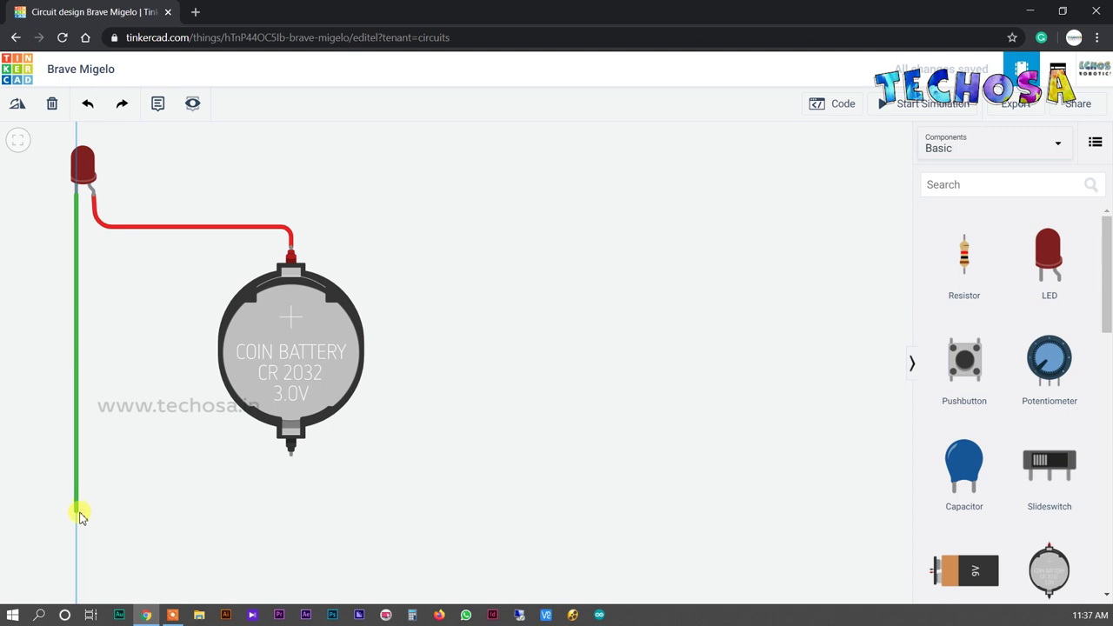
click(79, 531)
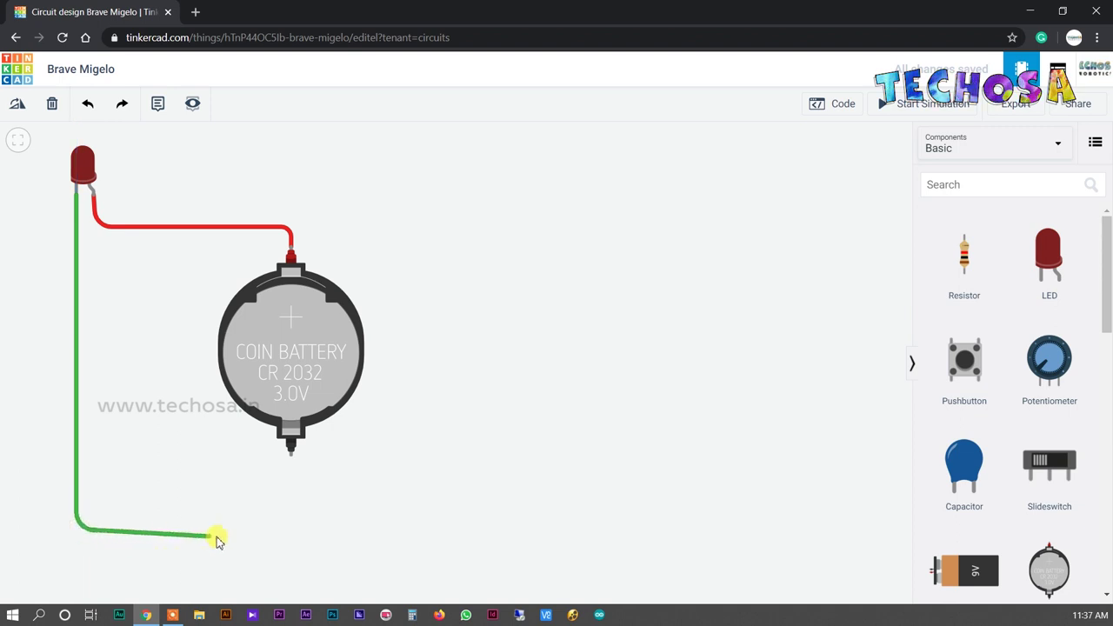
click(292, 530)
click(290, 454)
Set the color of the wire on the coin cell's negative terminal to black
click(822, 174)
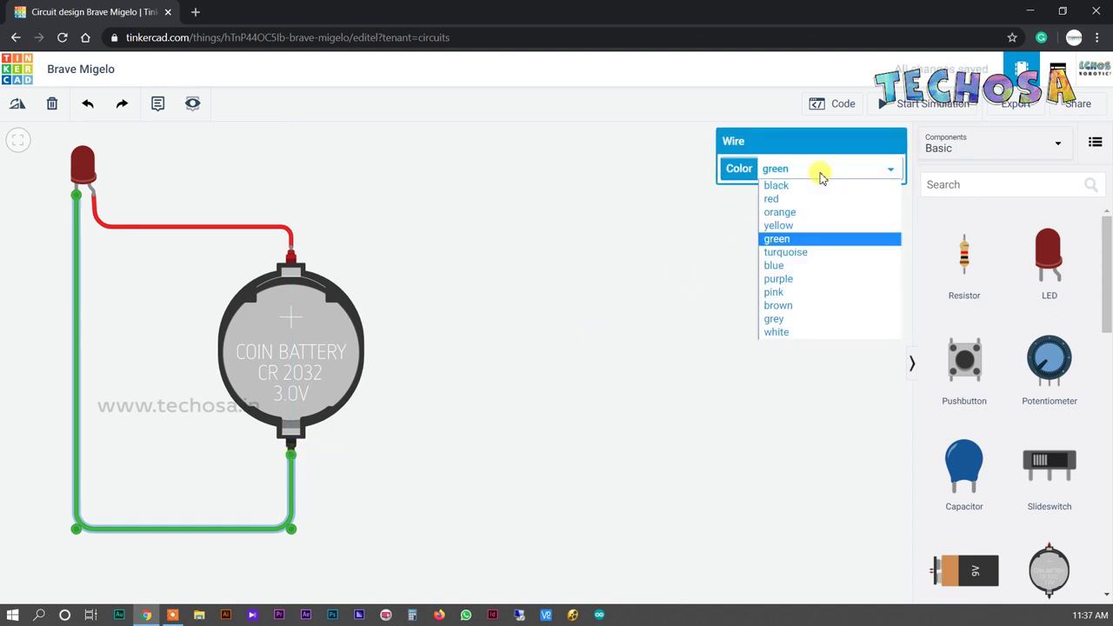
click(808, 185)
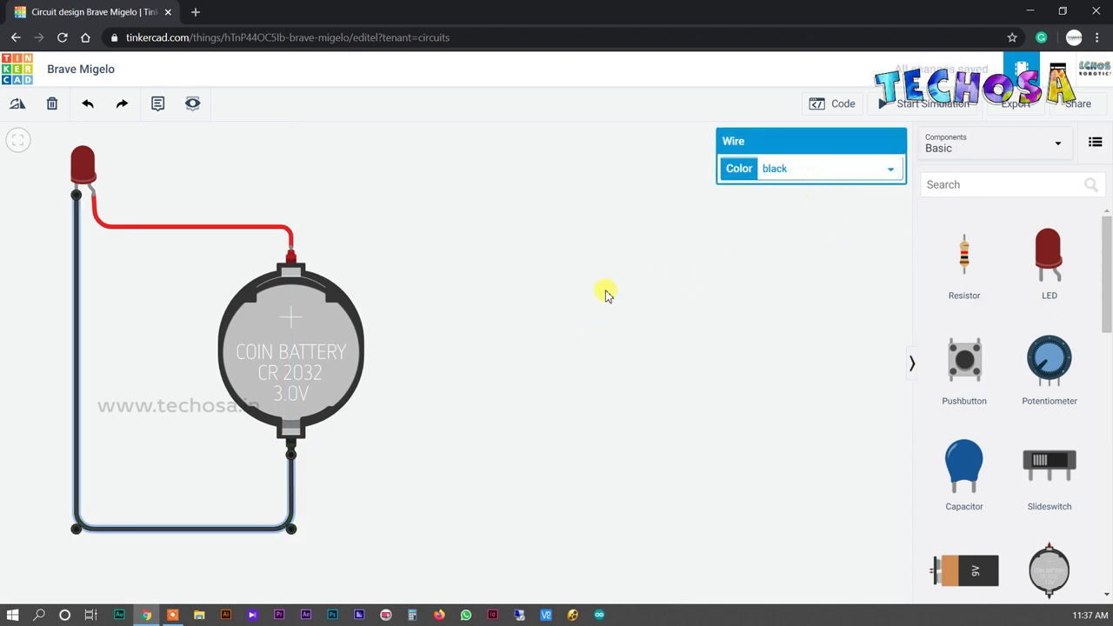
click(603, 291)
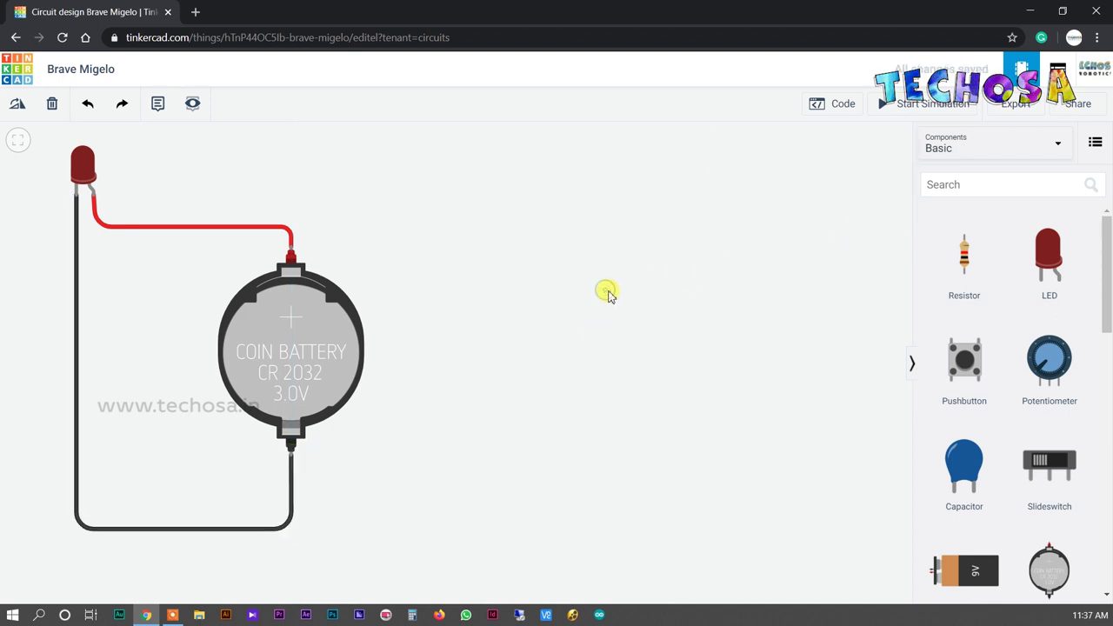
Run the simulation to test the coin cell LED circuit, and stop it
click(898, 106)
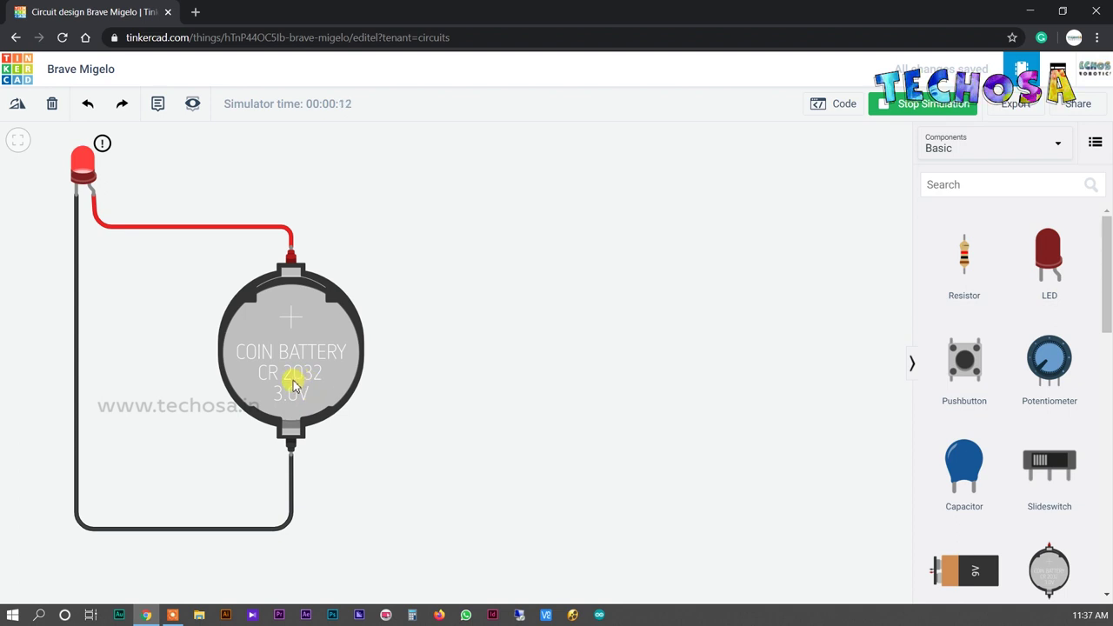
click(905, 116)
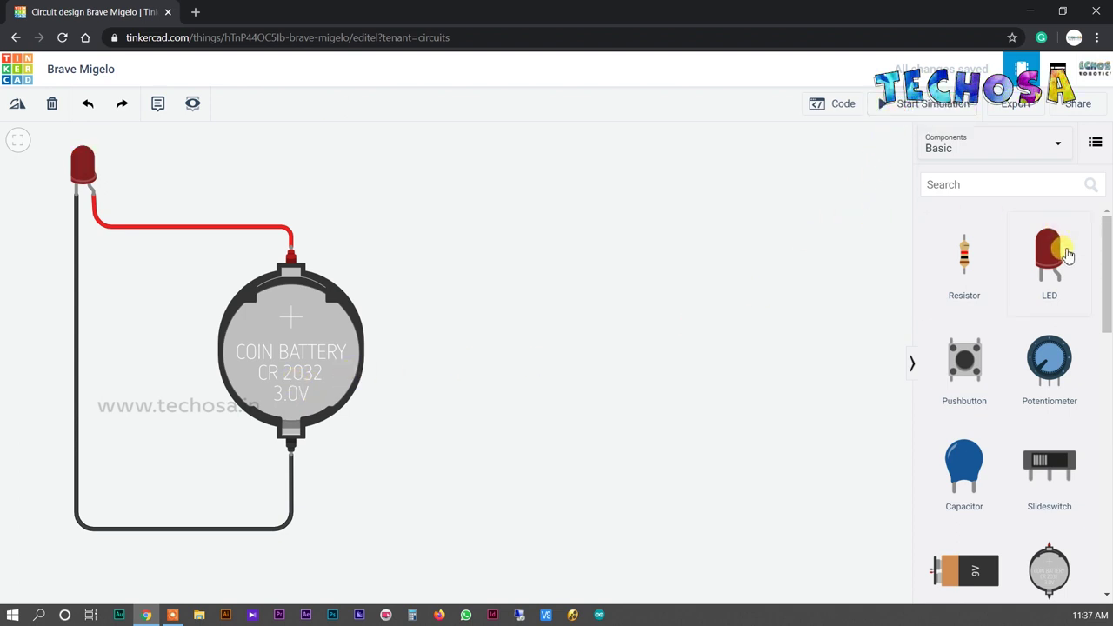
Add a second red LED to the right of the coin cell circuit and name it "LED 2"
drag(1046, 252, 474, 211)
click(795, 169)
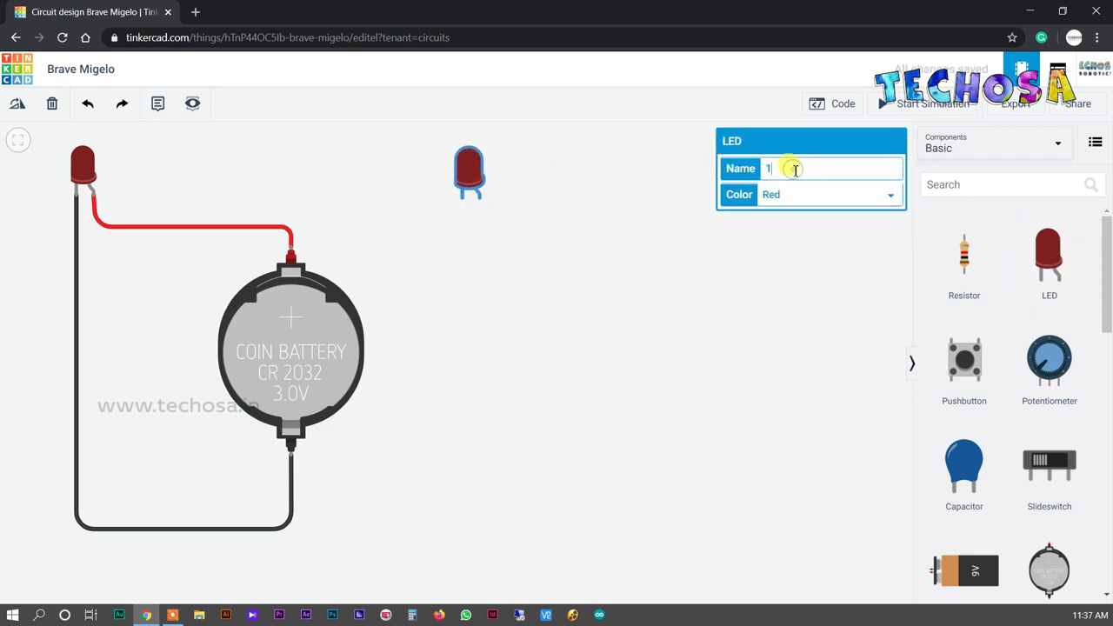
text(LED 2)
click(776, 287)
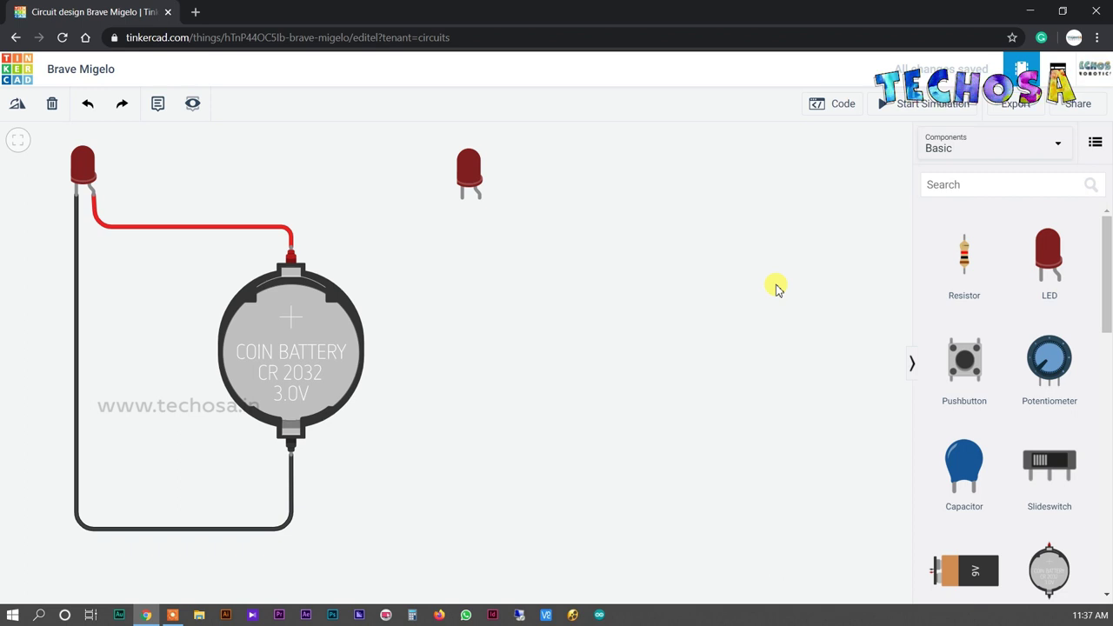
Place a 9V Battery to the right of the second LED and fit the whole circuit in view
scroll(961, 504, down, 1)
scroll(969, 508, down, 1)
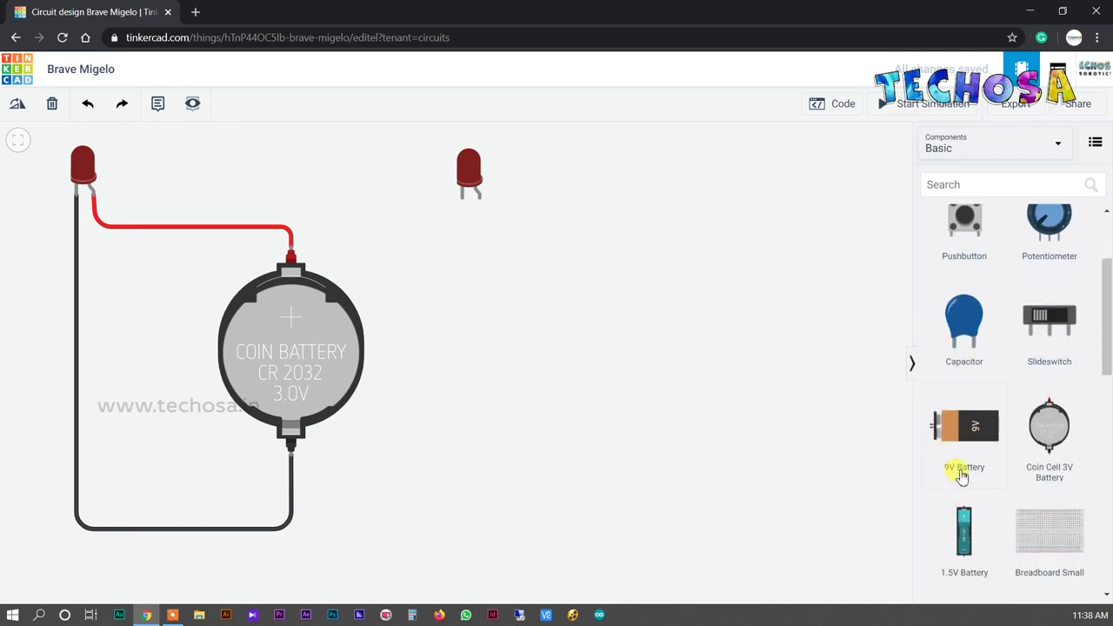
drag(970, 476, 626, 330)
key(f)
click(500, 410)
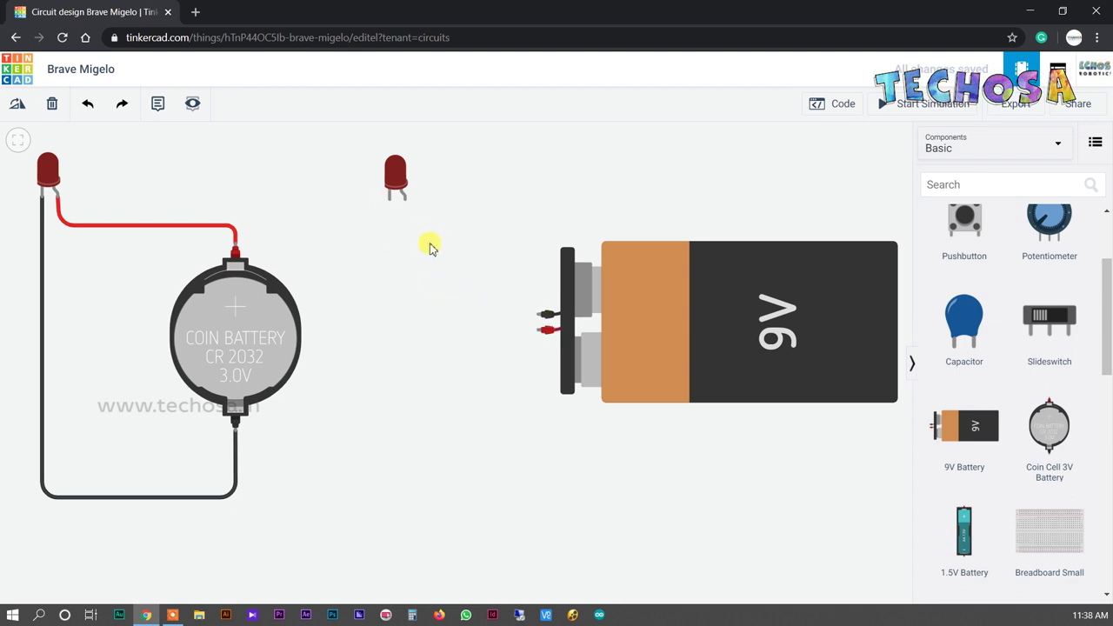
Wire the 9V battery's negative terminal to the second LED's cathode, routing the wire over and around the LED
click(537, 318)
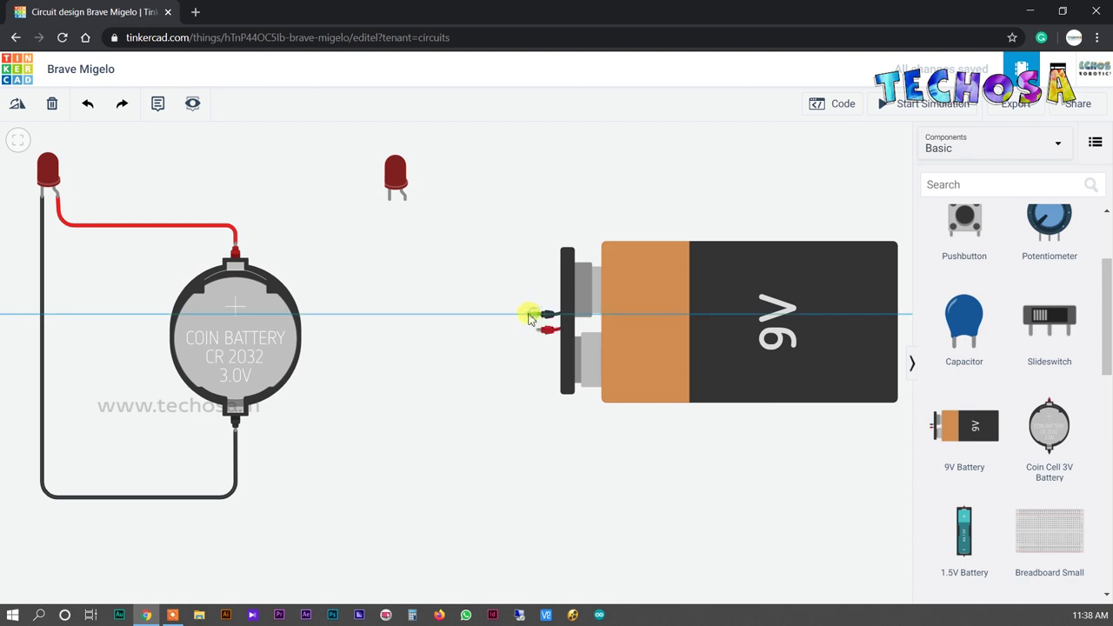
click(516, 316)
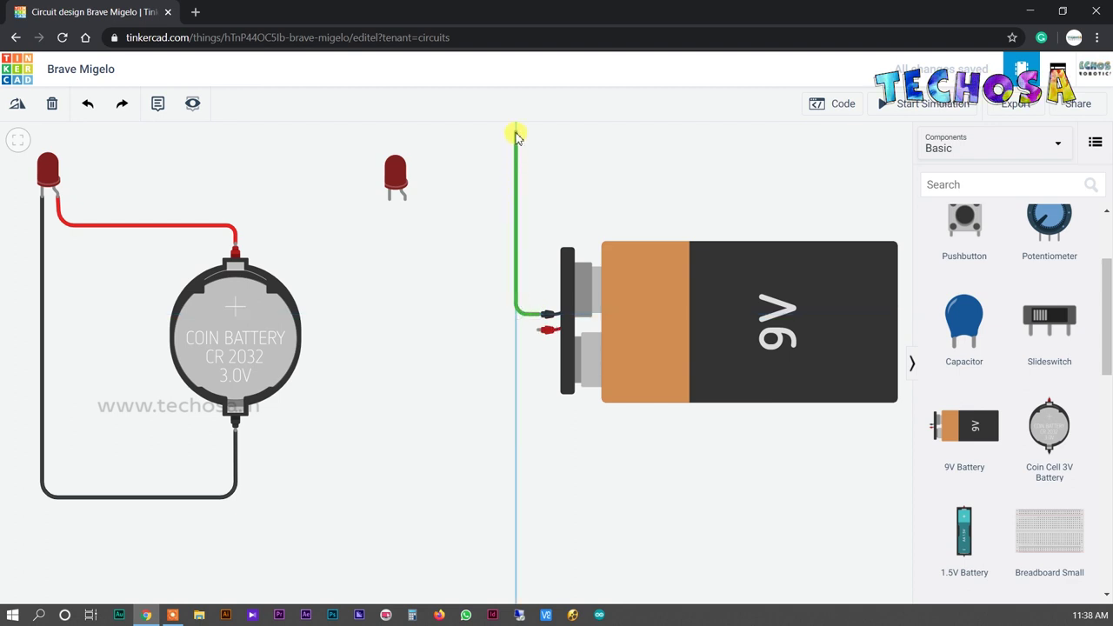
click(517, 133)
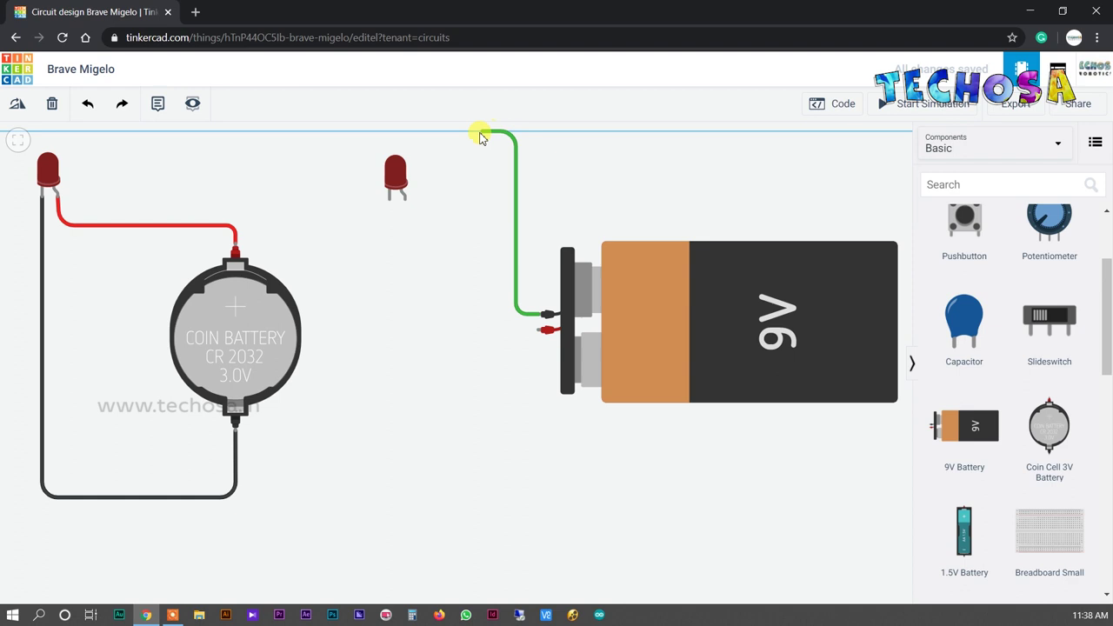
click(337, 135)
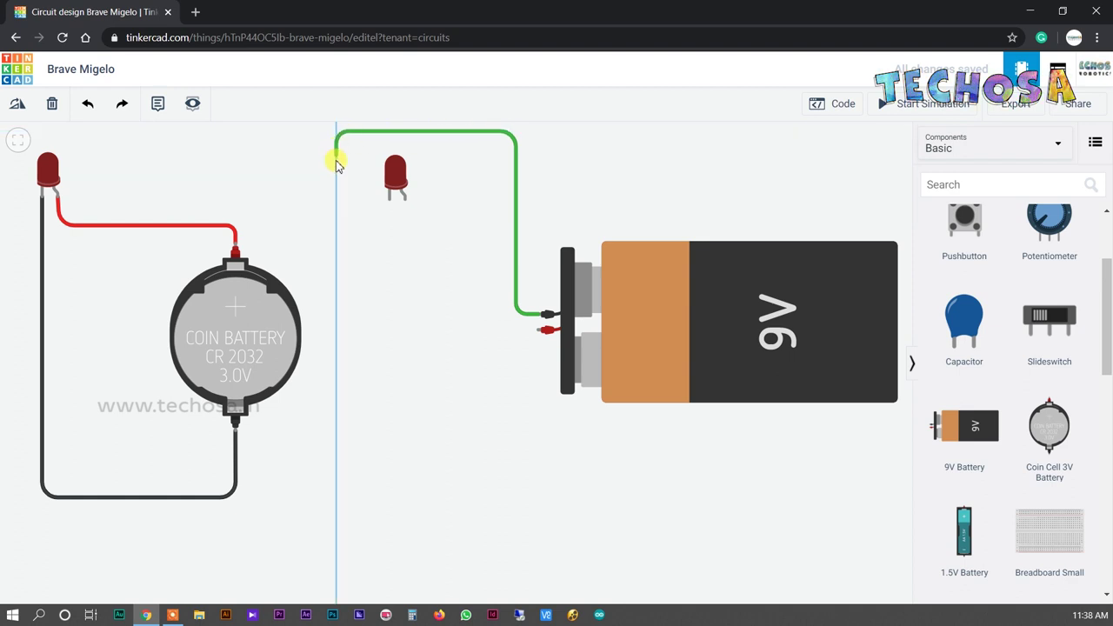
click(338, 230)
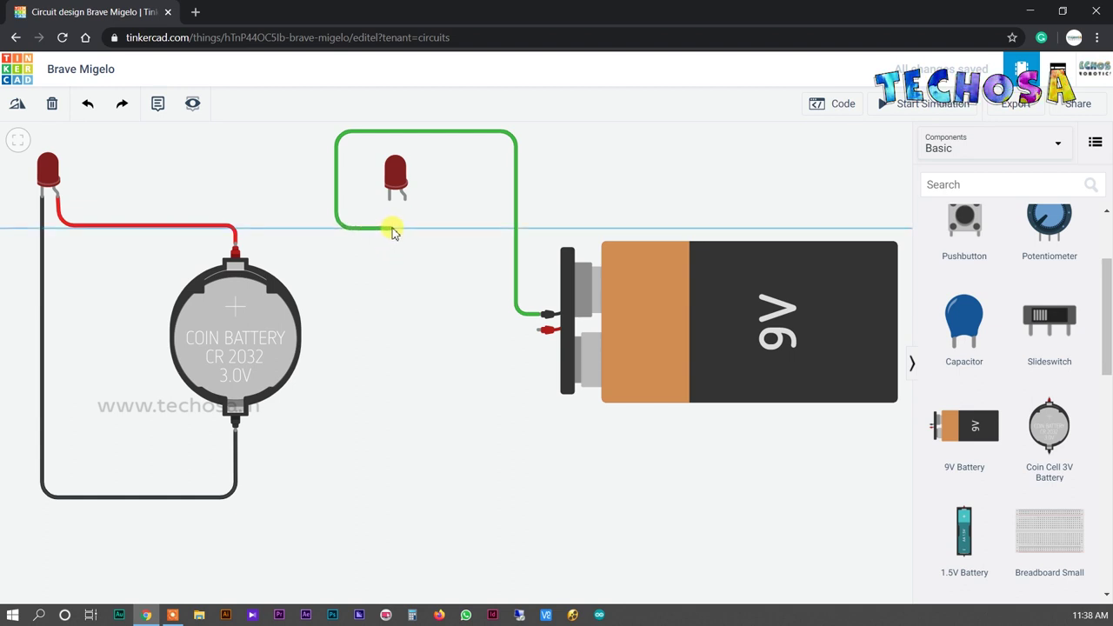
click(391, 228)
click(390, 202)
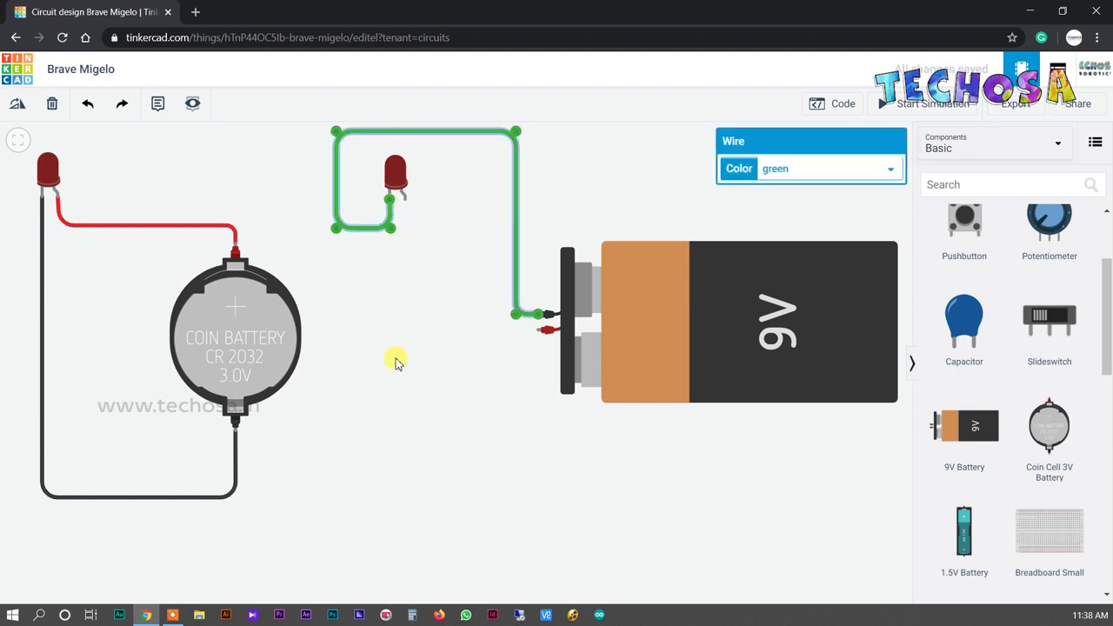
Set the color of the wire between the 9V battery's negative terminal and the second LED to black
click(882, 170)
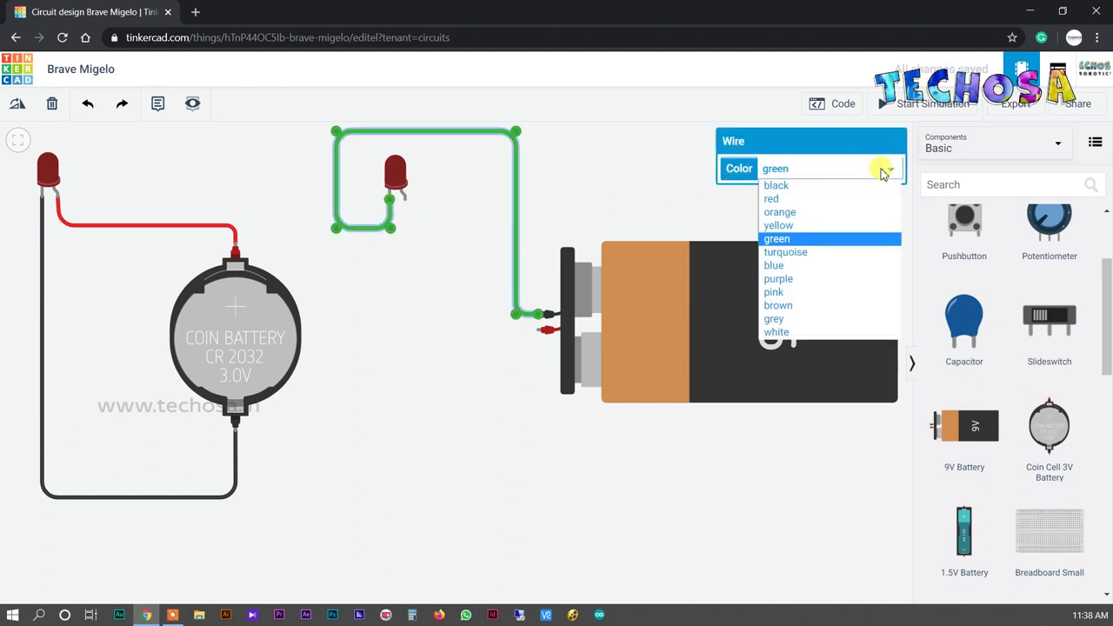
click(818, 186)
click(580, 511)
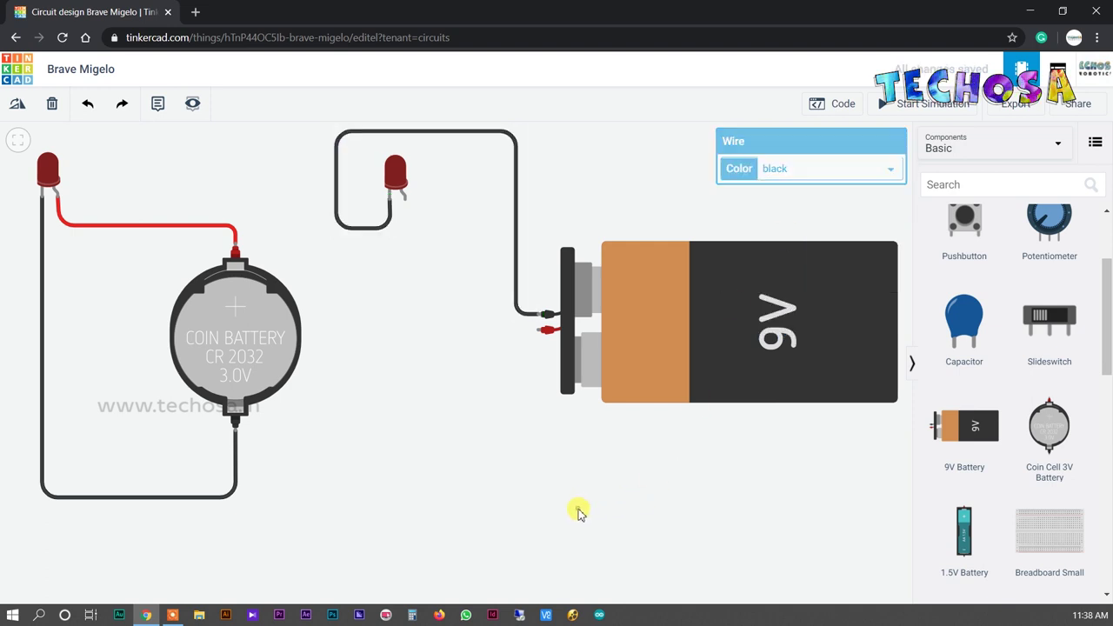
Wire the second LED's anode to the 9V battery's positive terminal with one right-angle bend and color the wire red
click(404, 202)
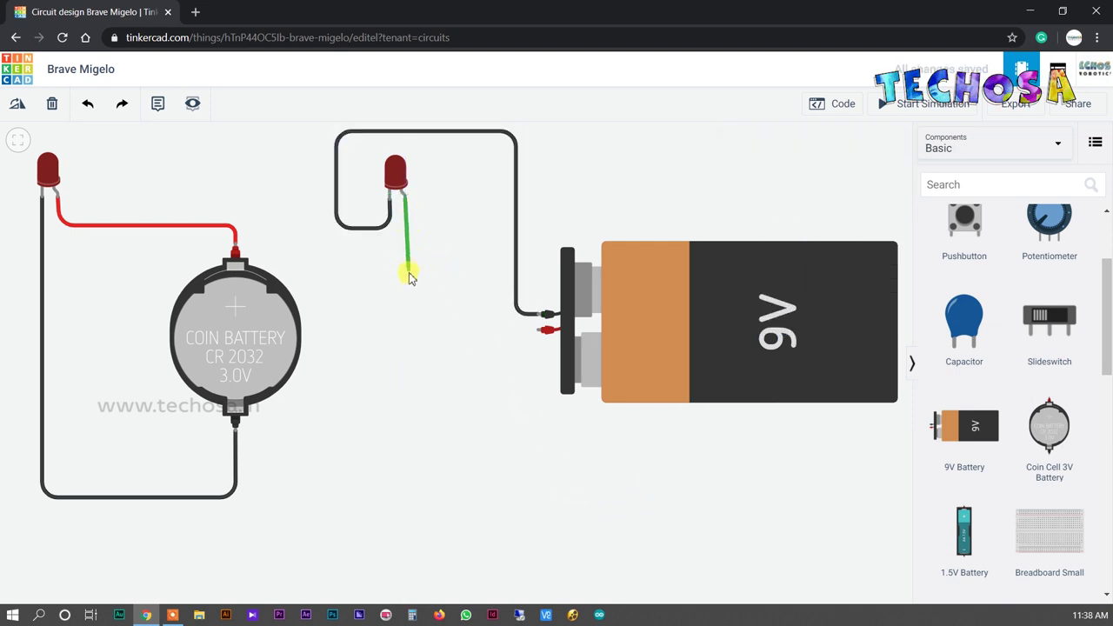
click(407, 329)
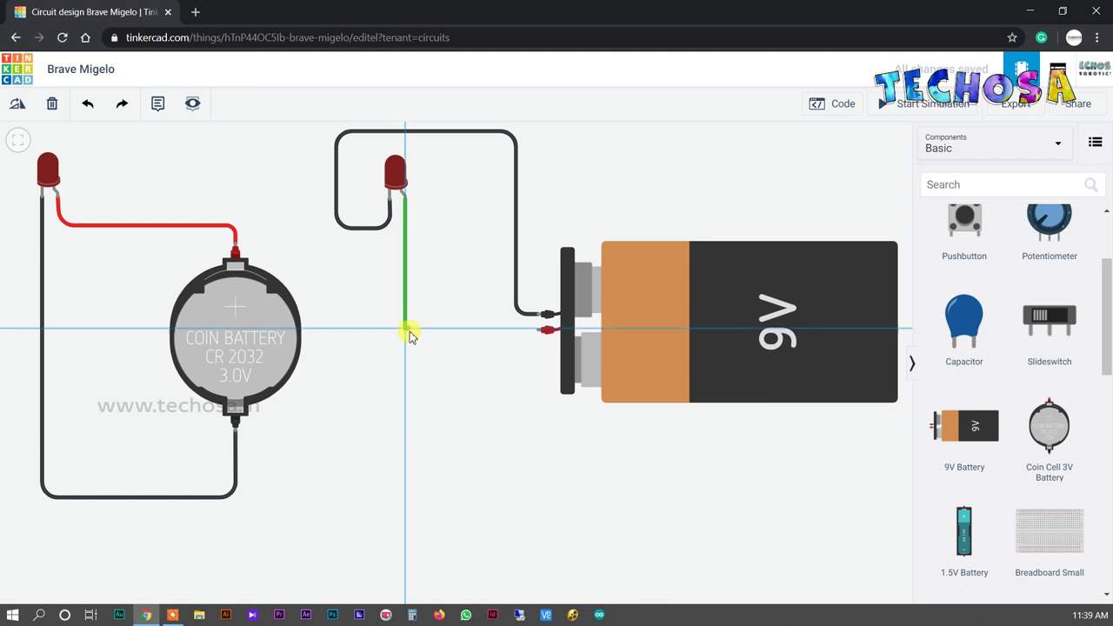
click(538, 331)
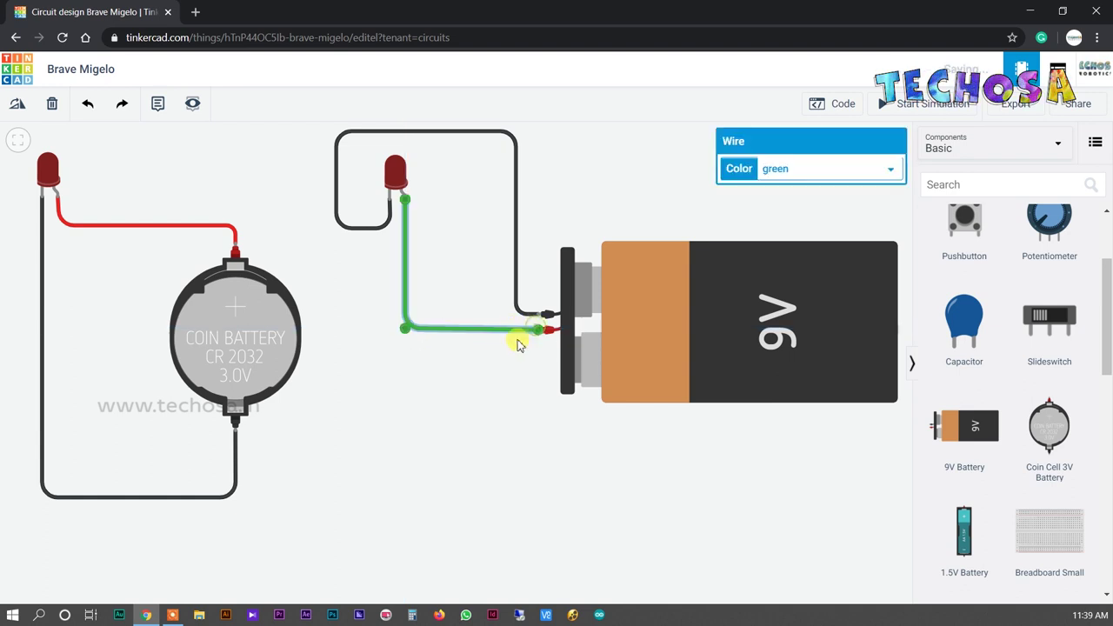
click(861, 170)
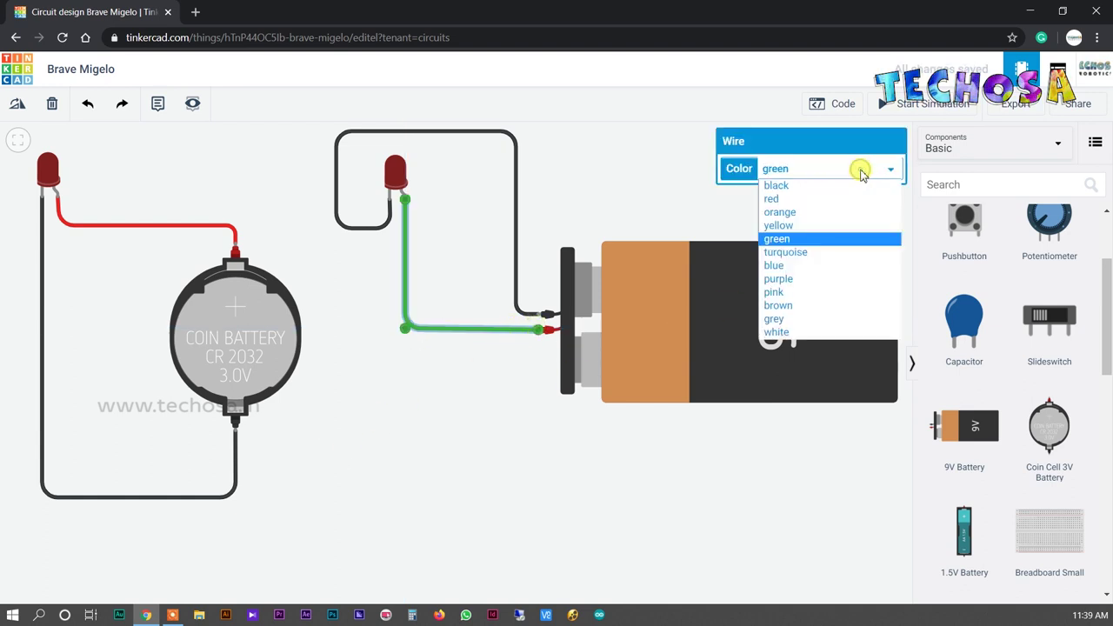
click(832, 199)
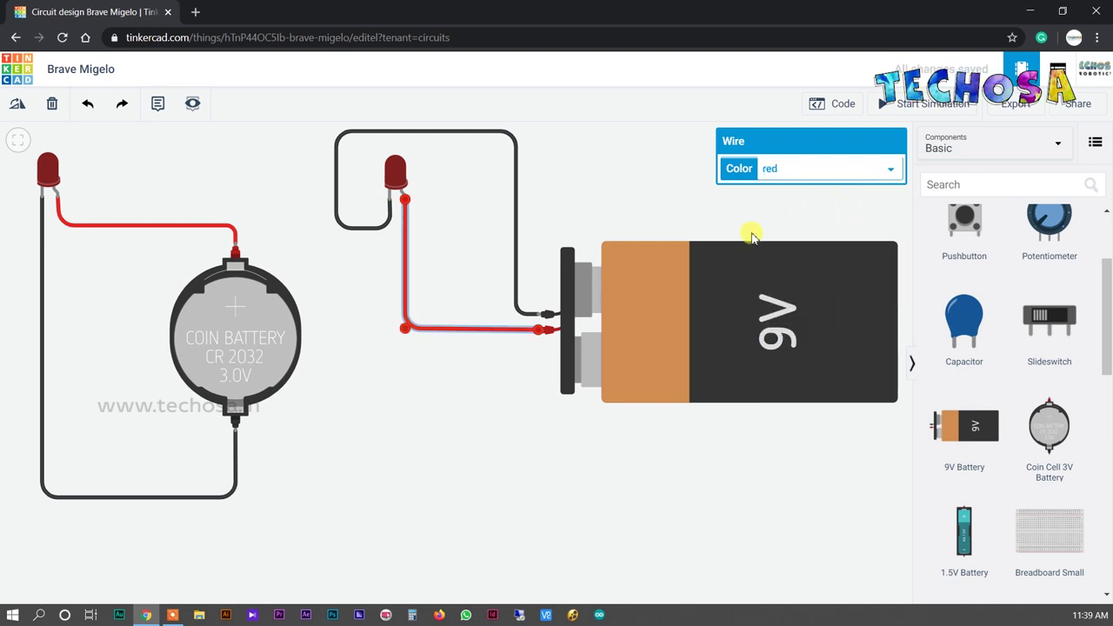
click(595, 188)
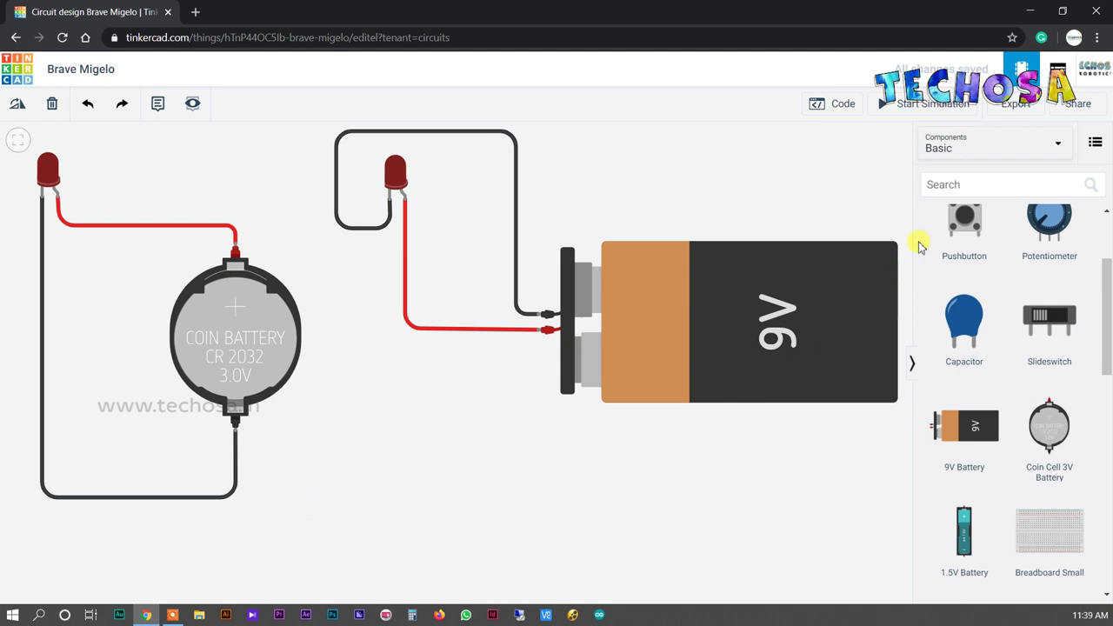
Run the simulation of both LED circuits to check the LED connected directly to the 9V battery, and stop it
click(927, 111)
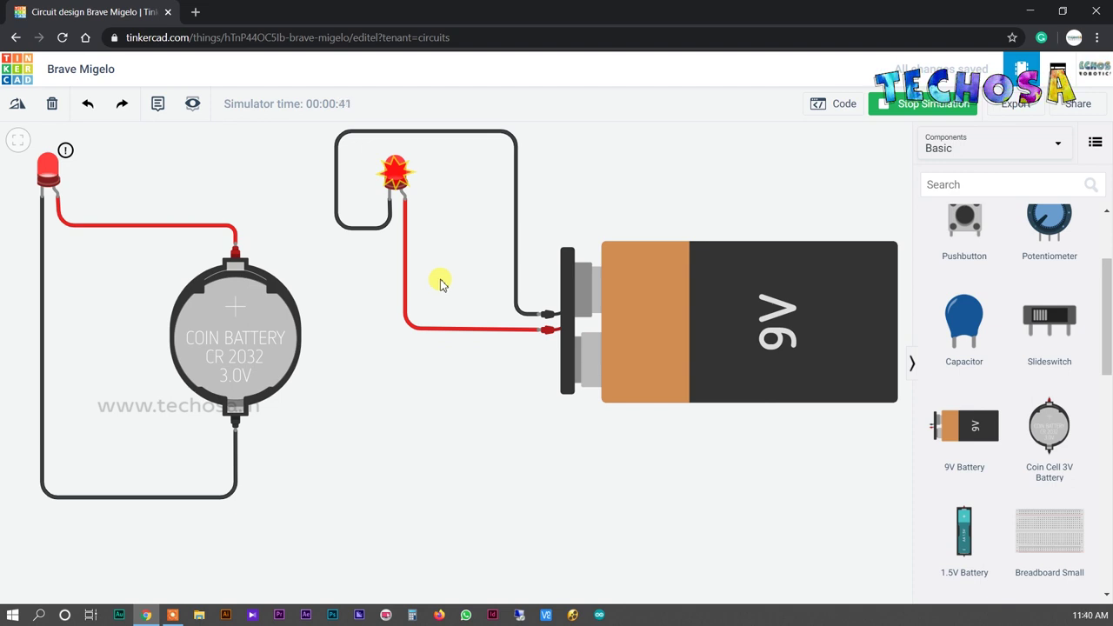
click(902, 108)
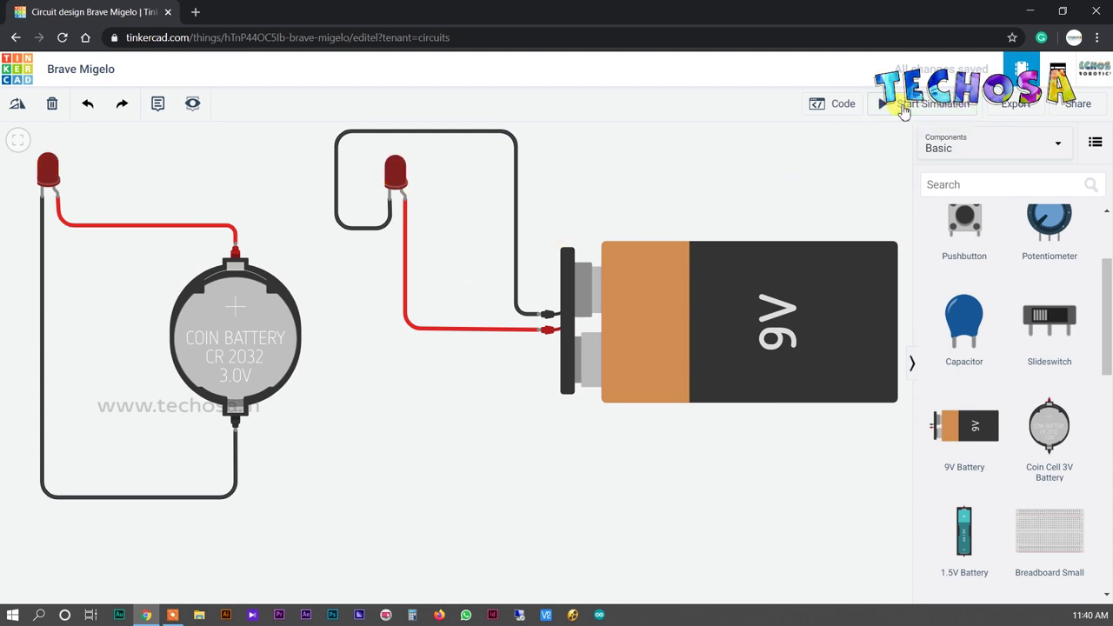
Place a resistor below the second LED and delete the red wire between that LED and the 9V battery
drag(1105, 305, 1107, 271)
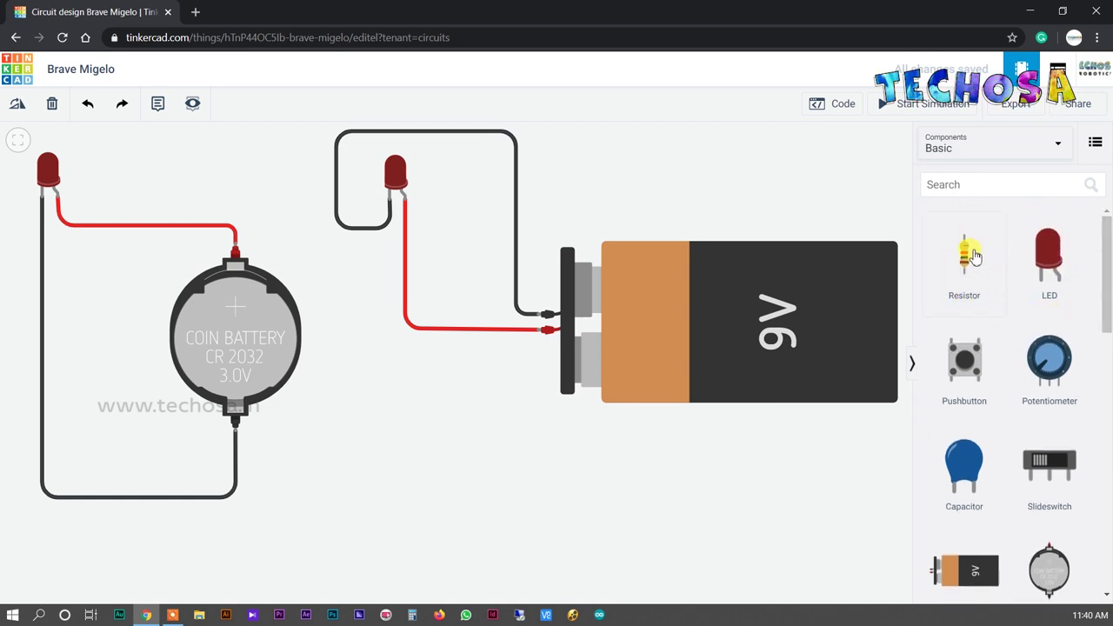
drag(972, 255, 409, 385)
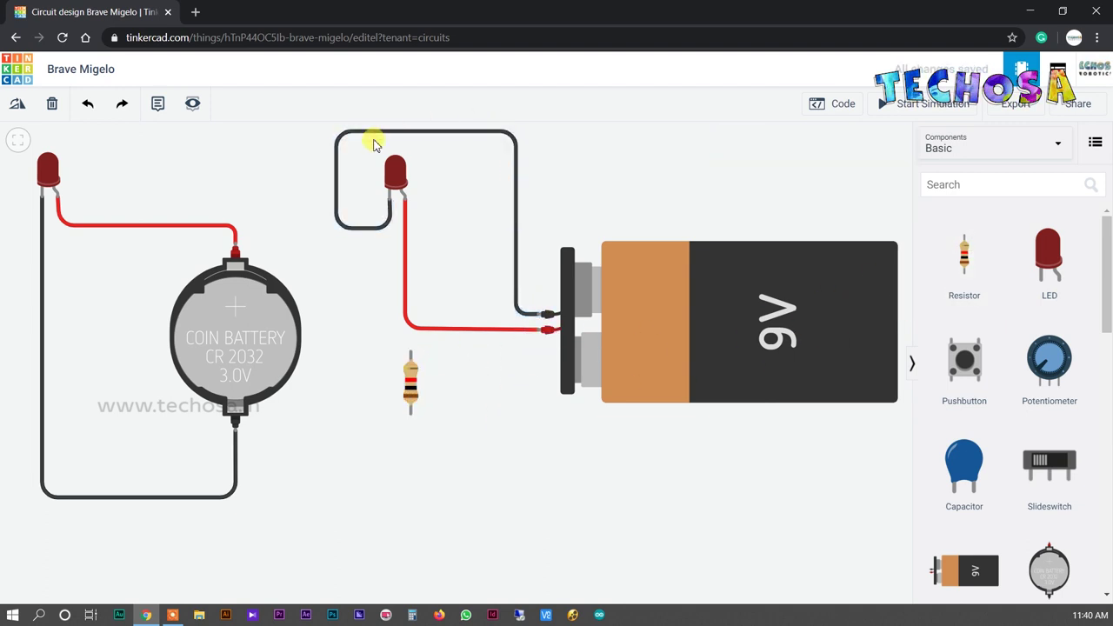
click(406, 321)
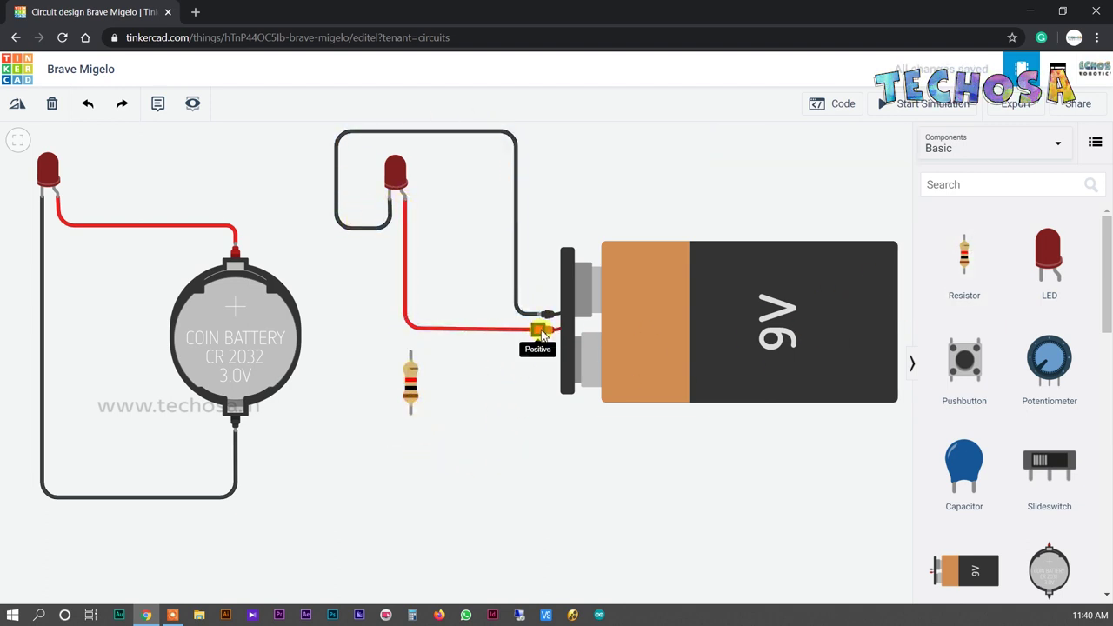
key(Delete)
drag(411, 382, 412, 370)
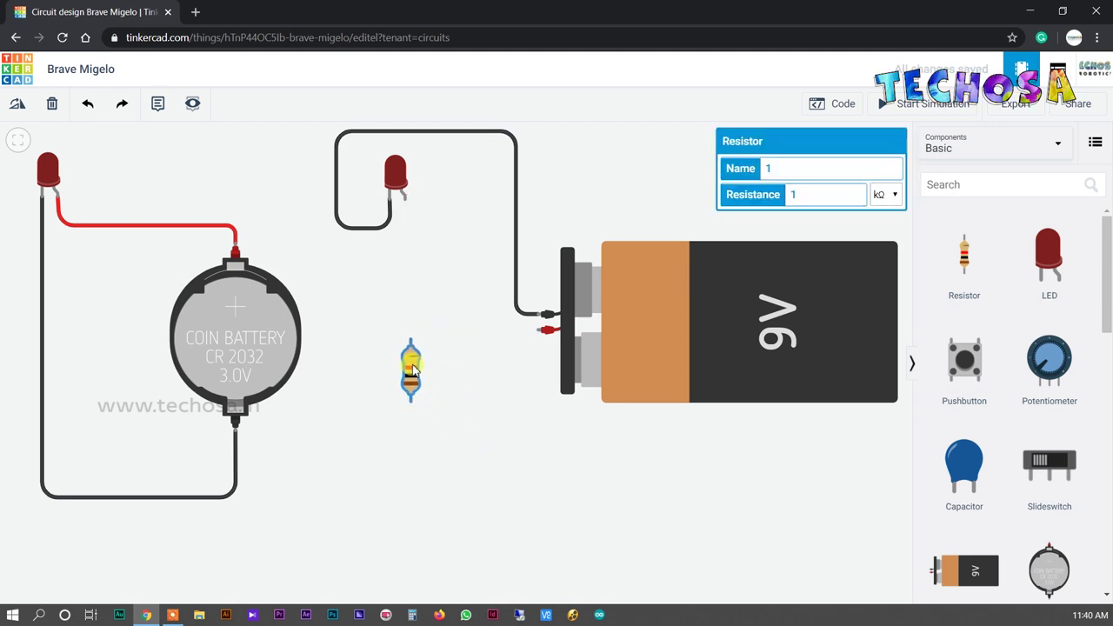
click(477, 391)
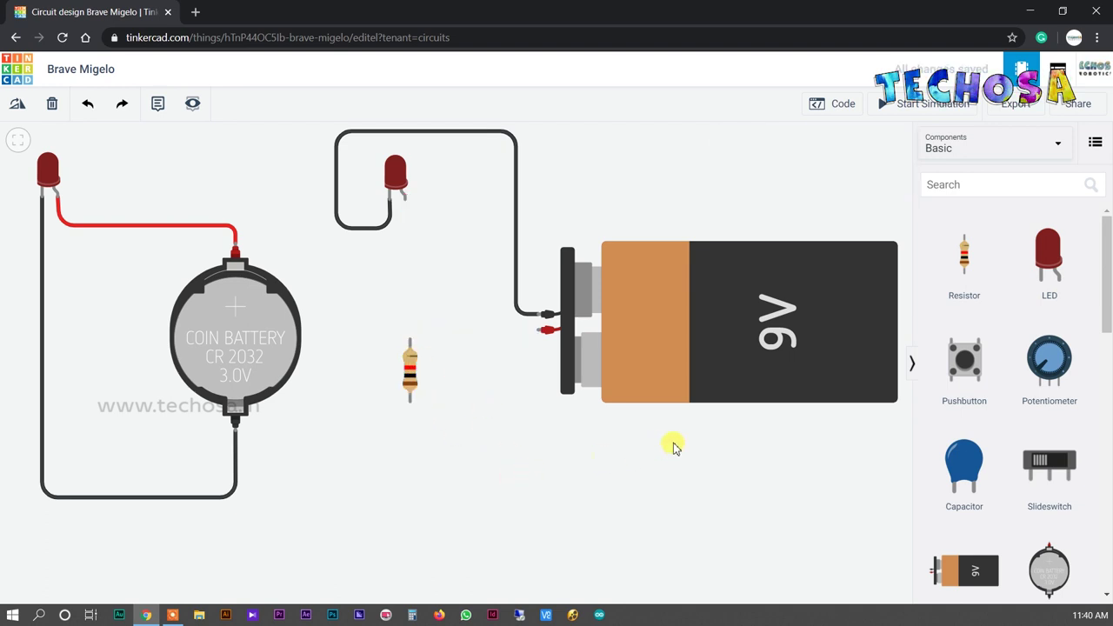
Wire the 9V battery's positive terminal to the resistor's lower terminal, routing the wire down and underneath the resistor
click(536, 333)
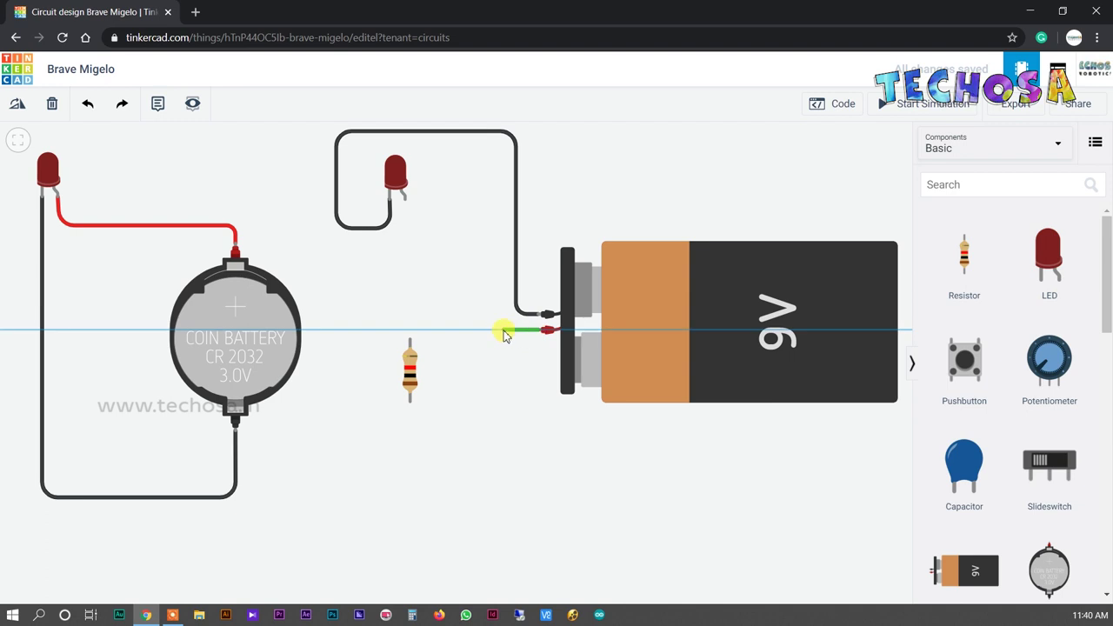
click(486, 332)
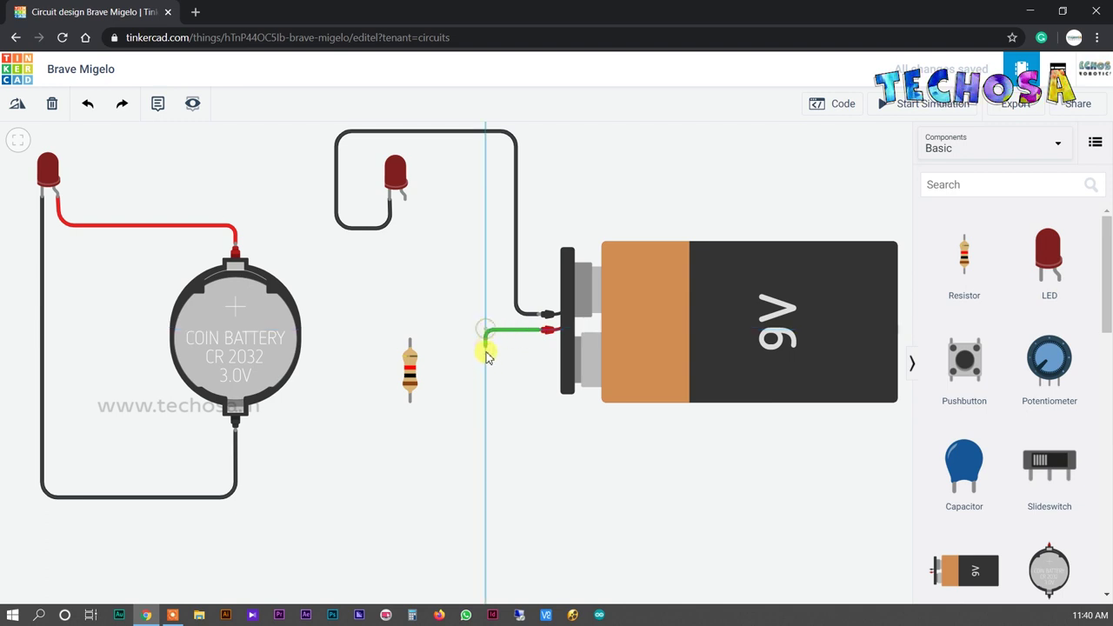
click(485, 449)
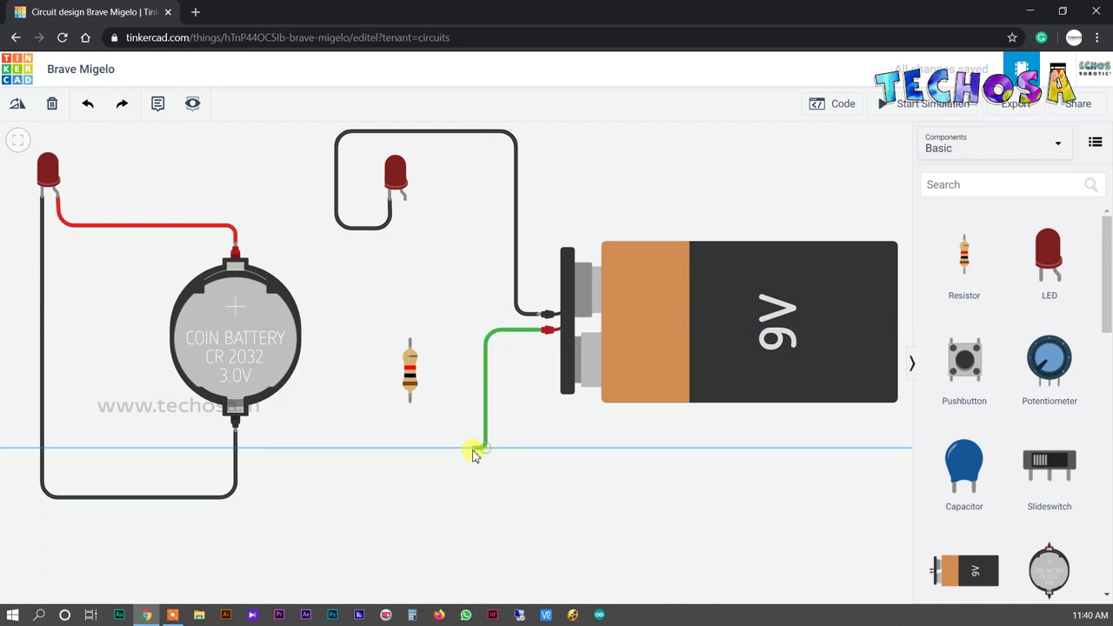
click(411, 449)
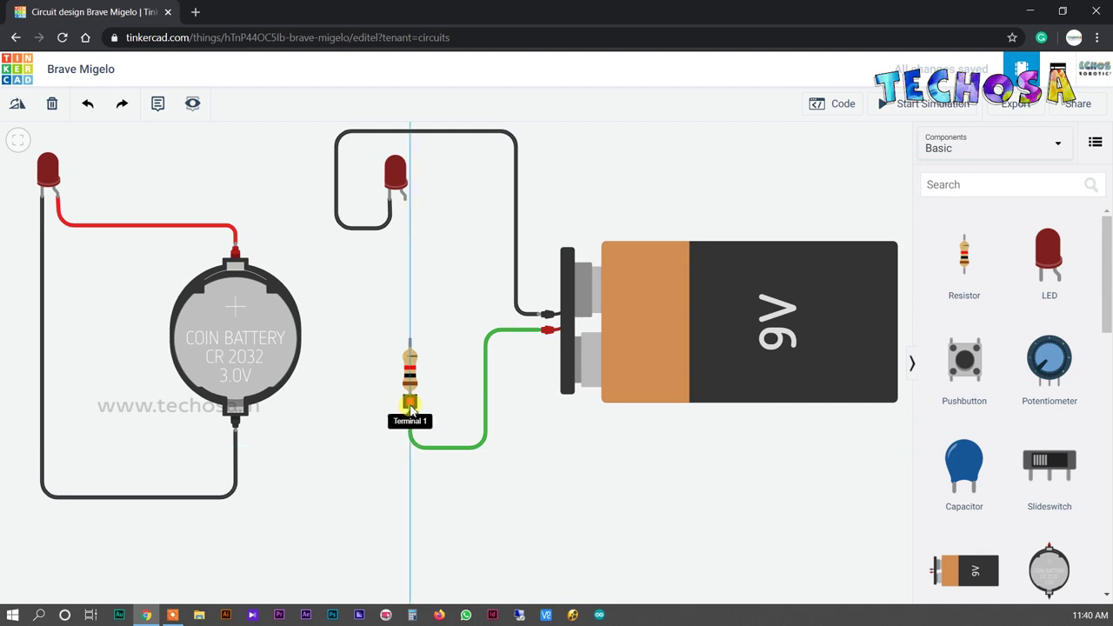
click(409, 401)
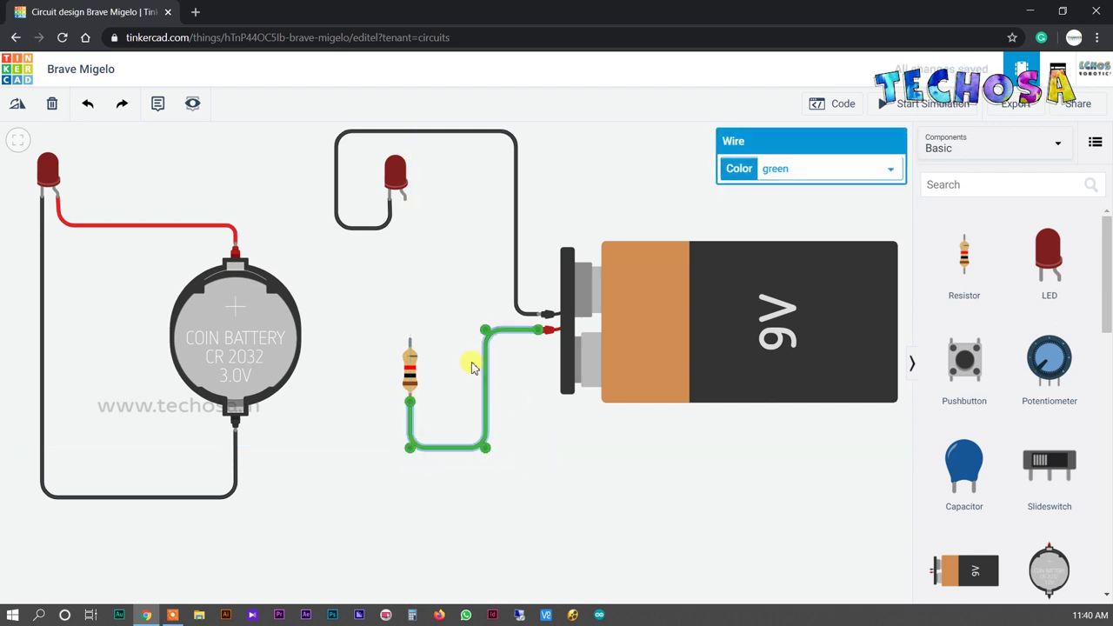
Wire the resistor's upper terminal to the second LED's anode, and align the resistor and lower wire bend under the anode
click(409, 343)
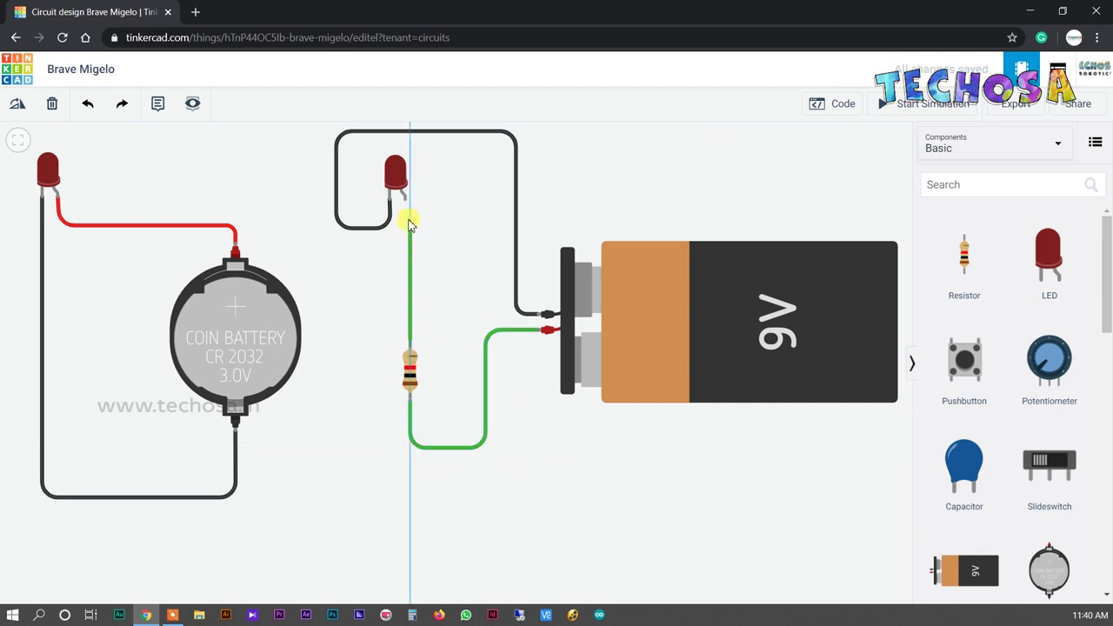
click(405, 199)
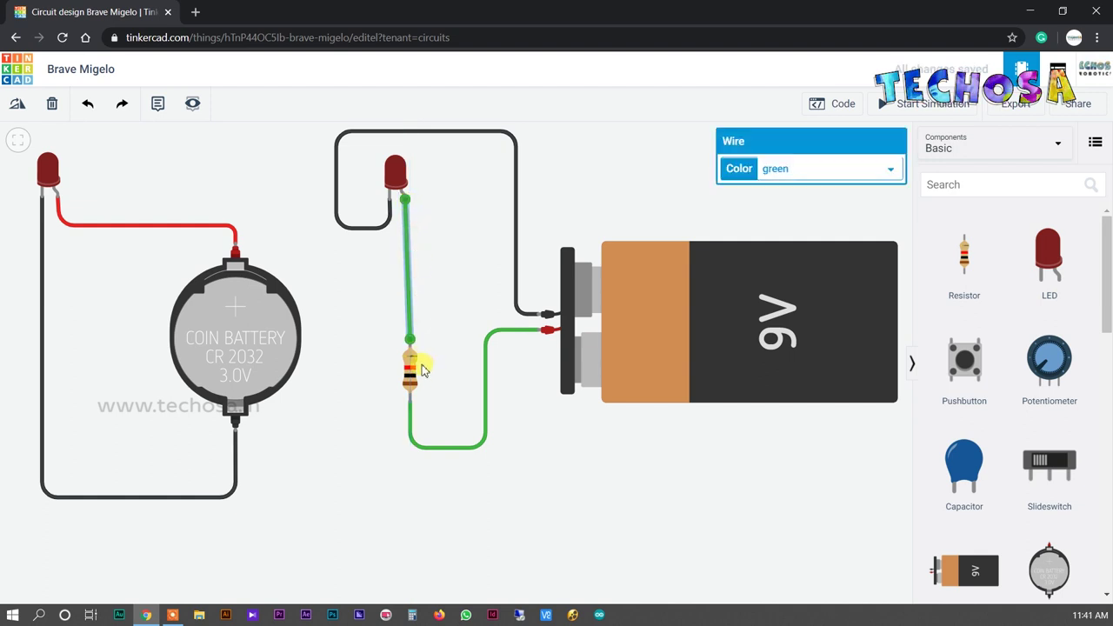
drag(425, 358, 421, 358)
drag(410, 448, 406, 448)
click(567, 442)
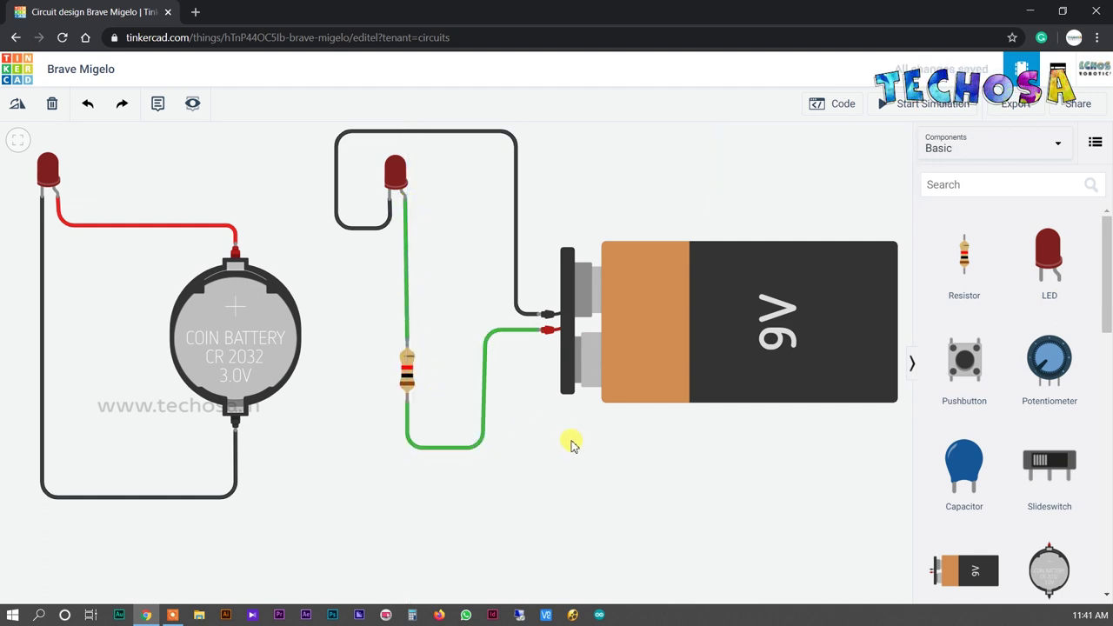
Set the color of both wires attached to the resistor to red
click(407, 304)
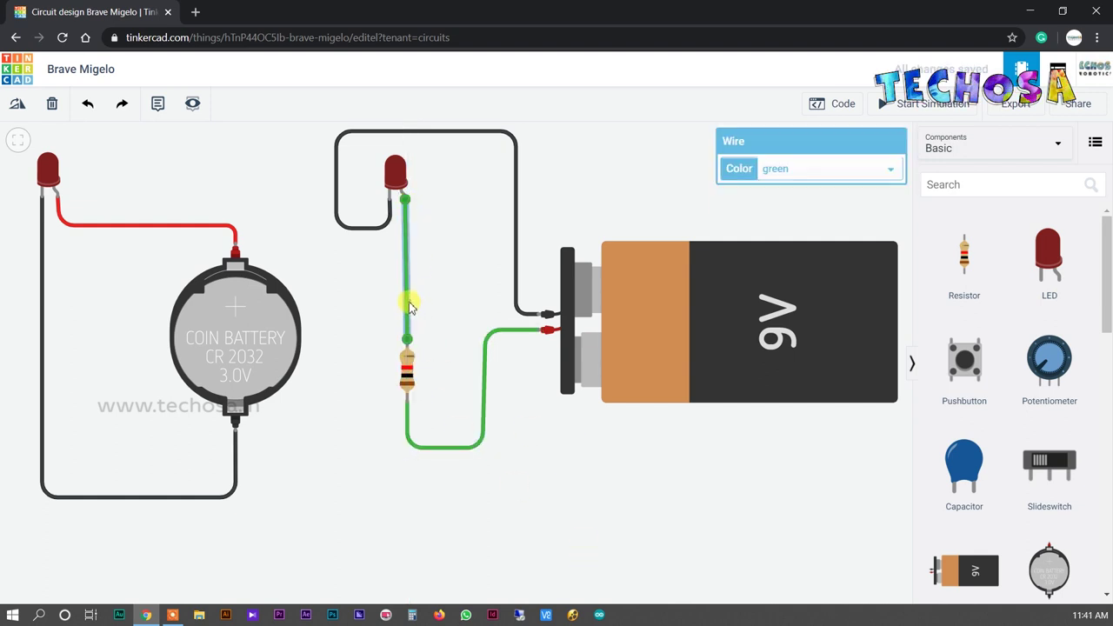
click(792, 171)
click(798, 202)
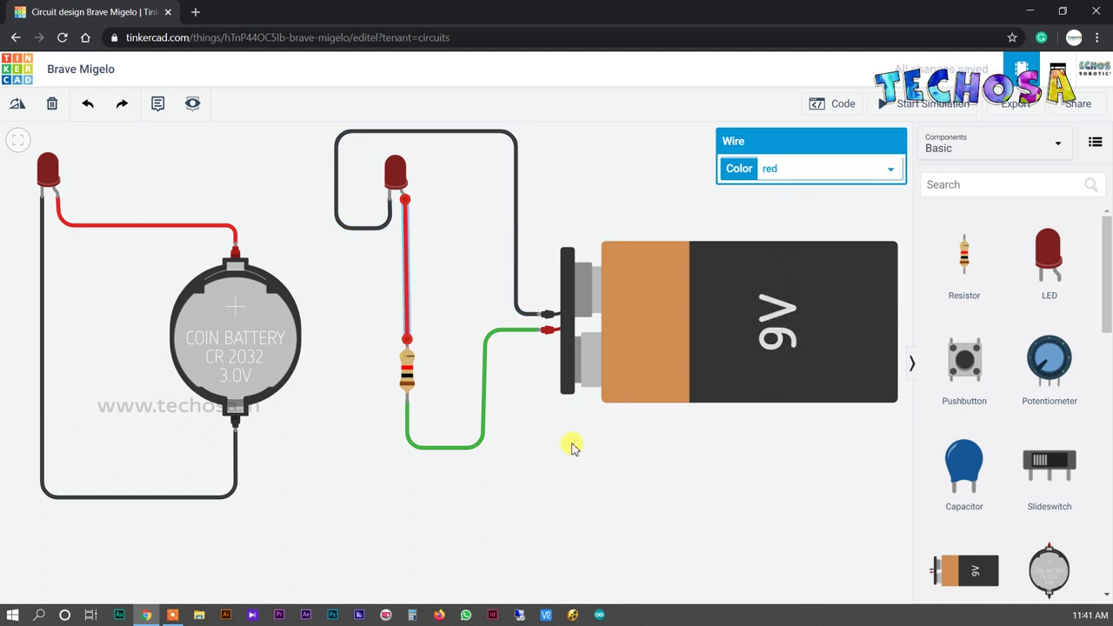
click(579, 440)
click(467, 446)
click(791, 174)
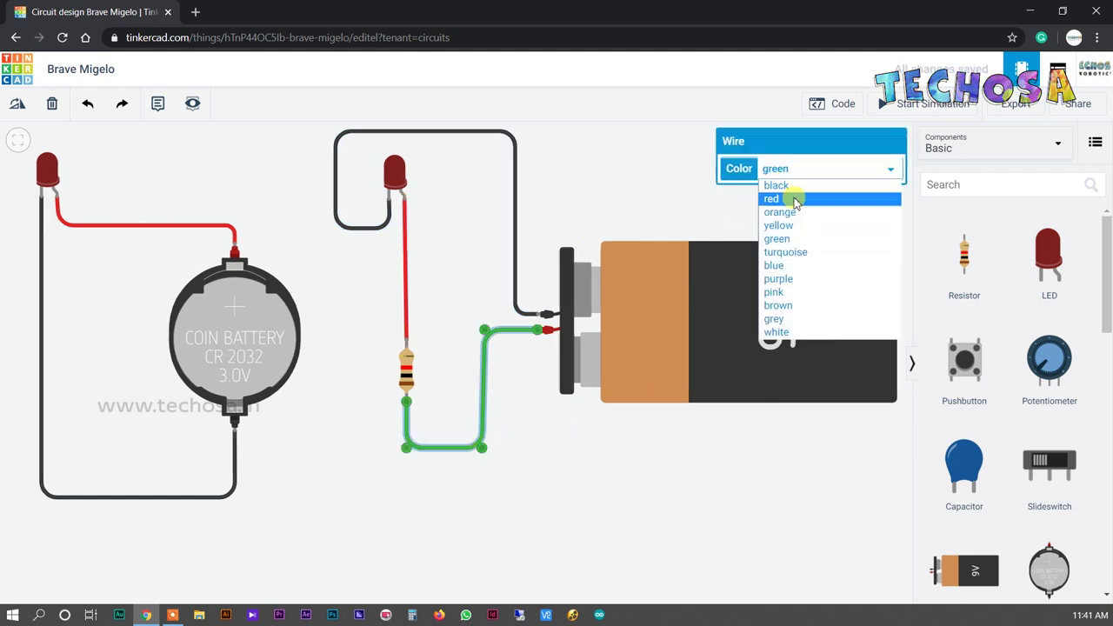
click(794, 199)
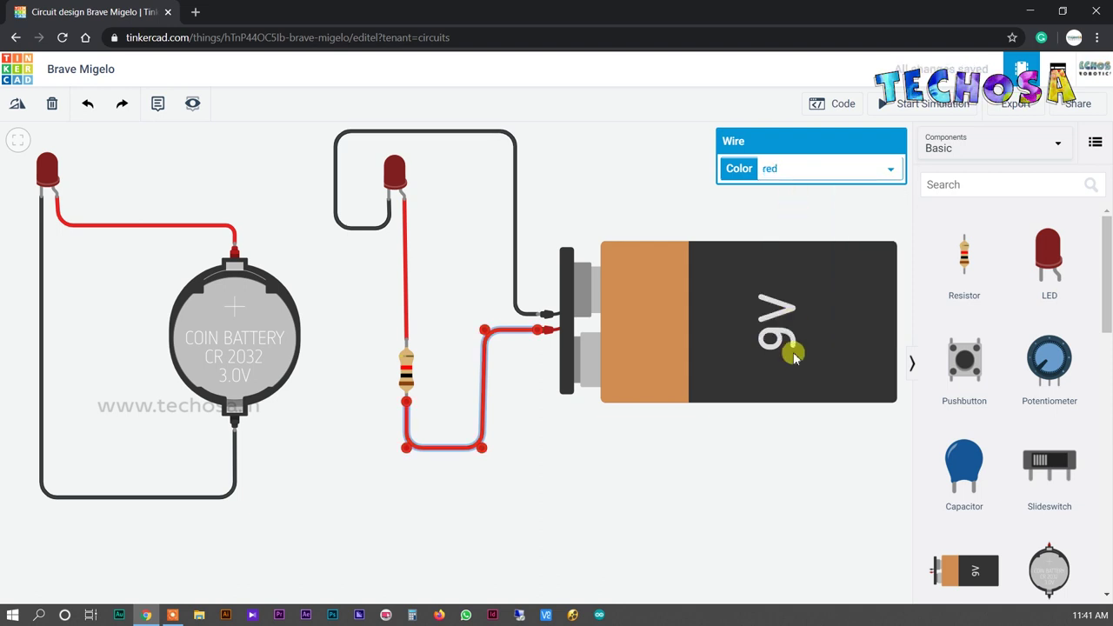
click(797, 470)
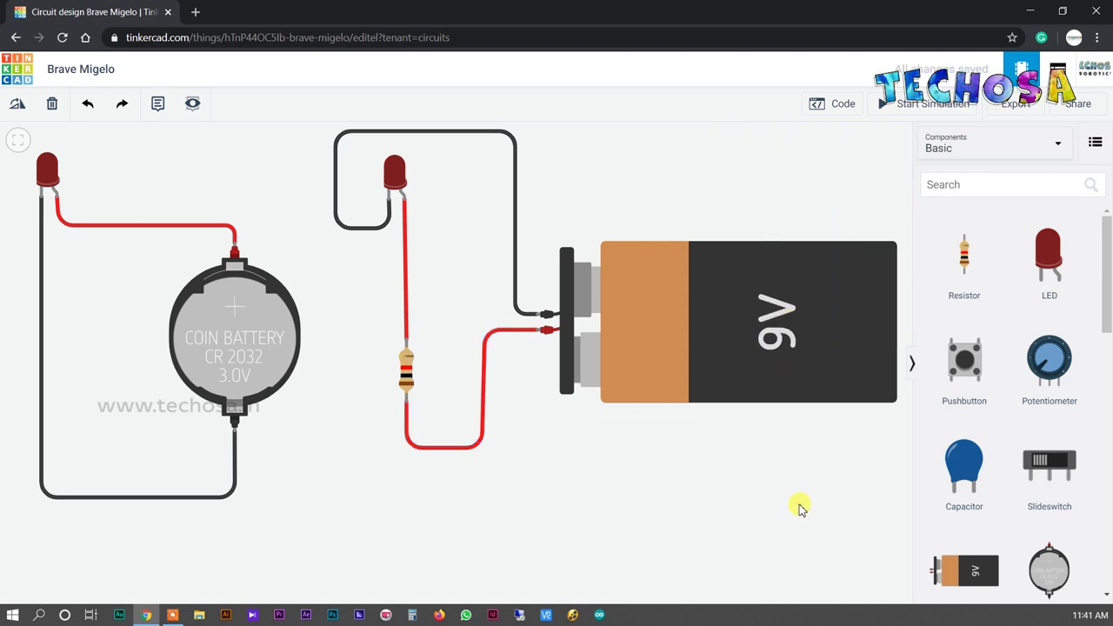
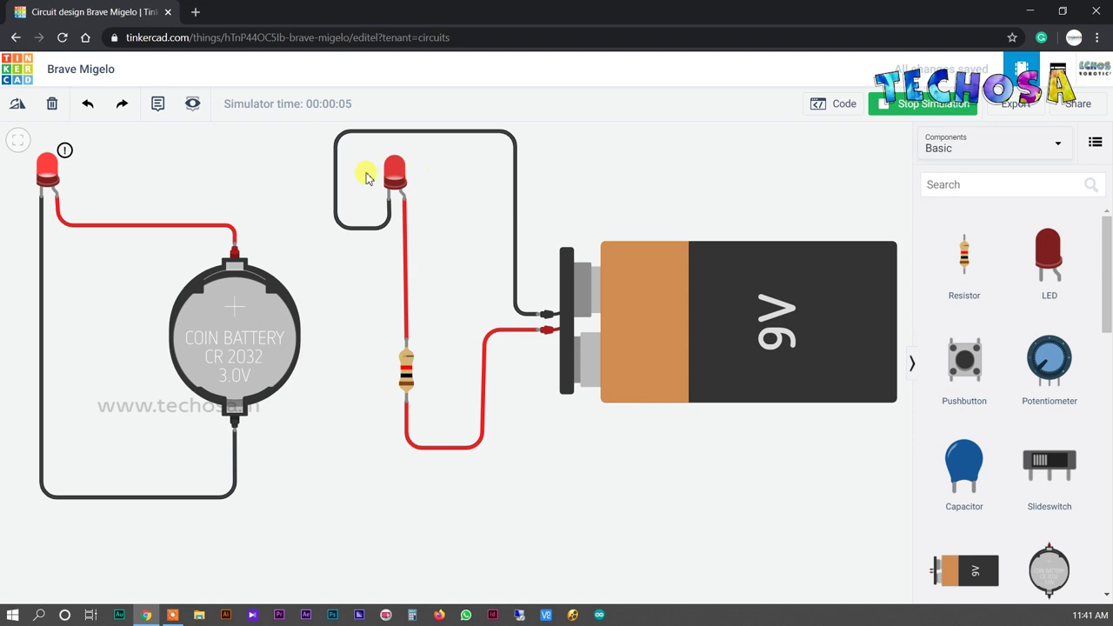
Compare the brightness of the two LEDs up close while the simulation runs
scroll(209, 191, up, 5)
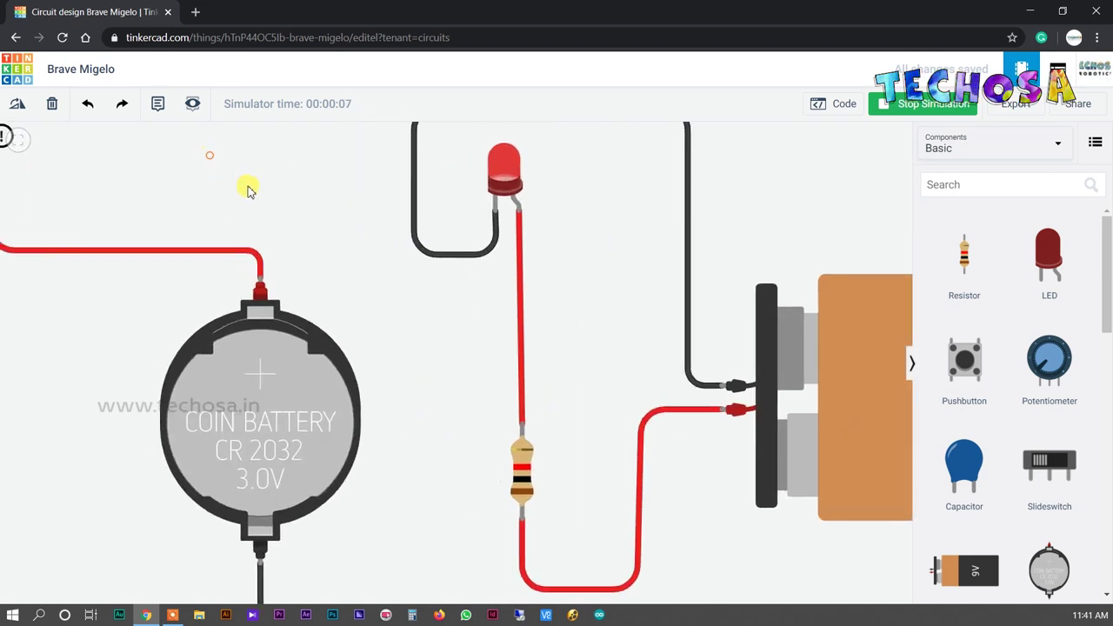
scroll(355, 256, up, 4)
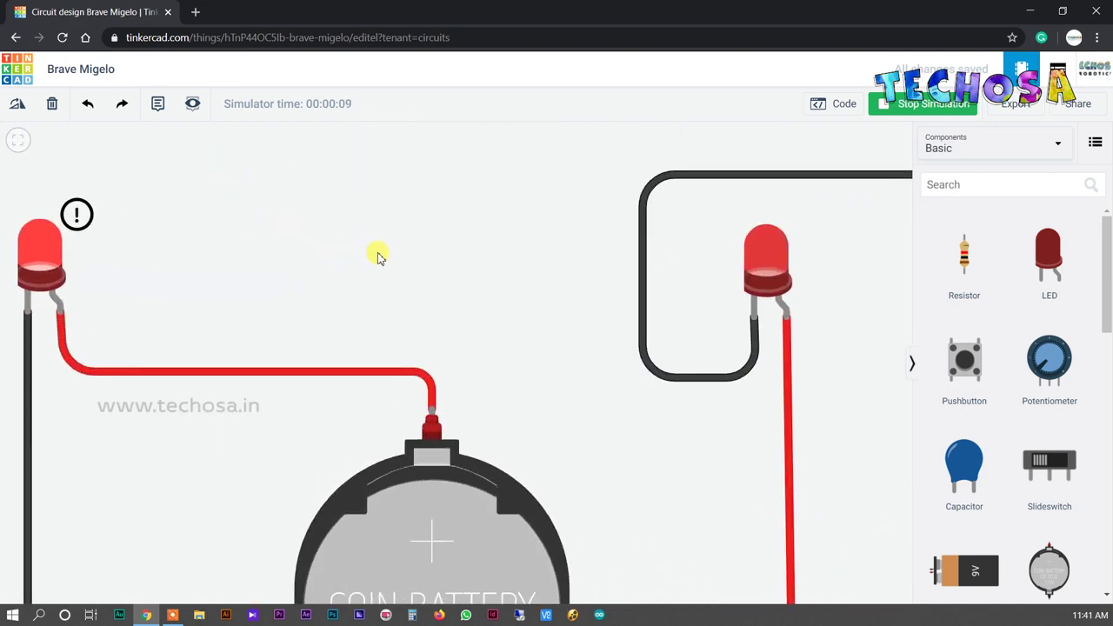
drag(377, 257, 415, 252)
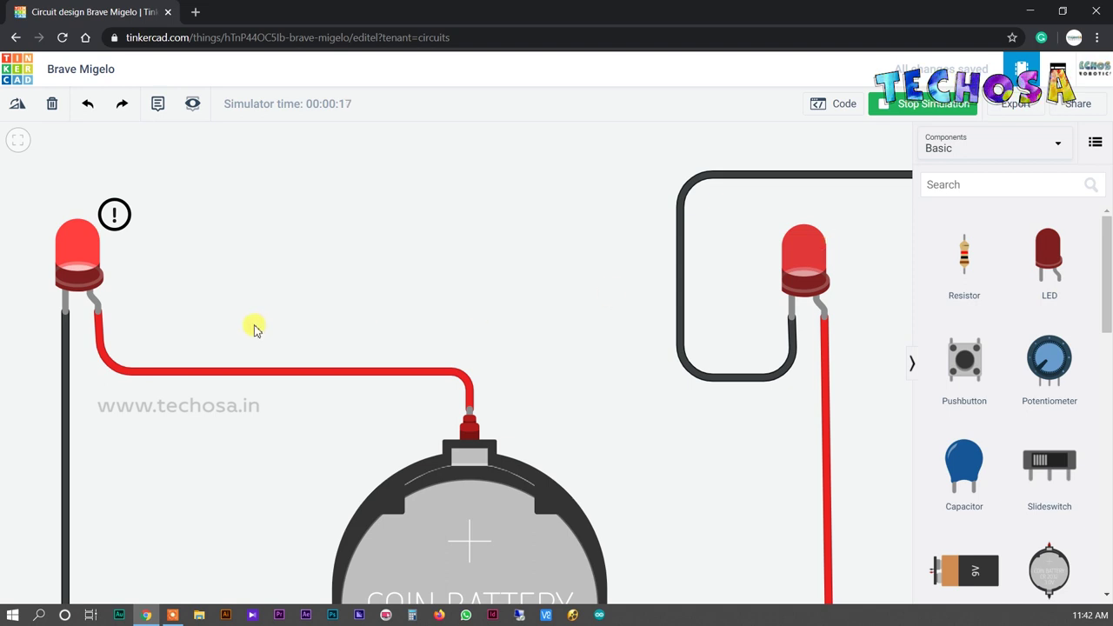
scroll(575, 381, down, 3)
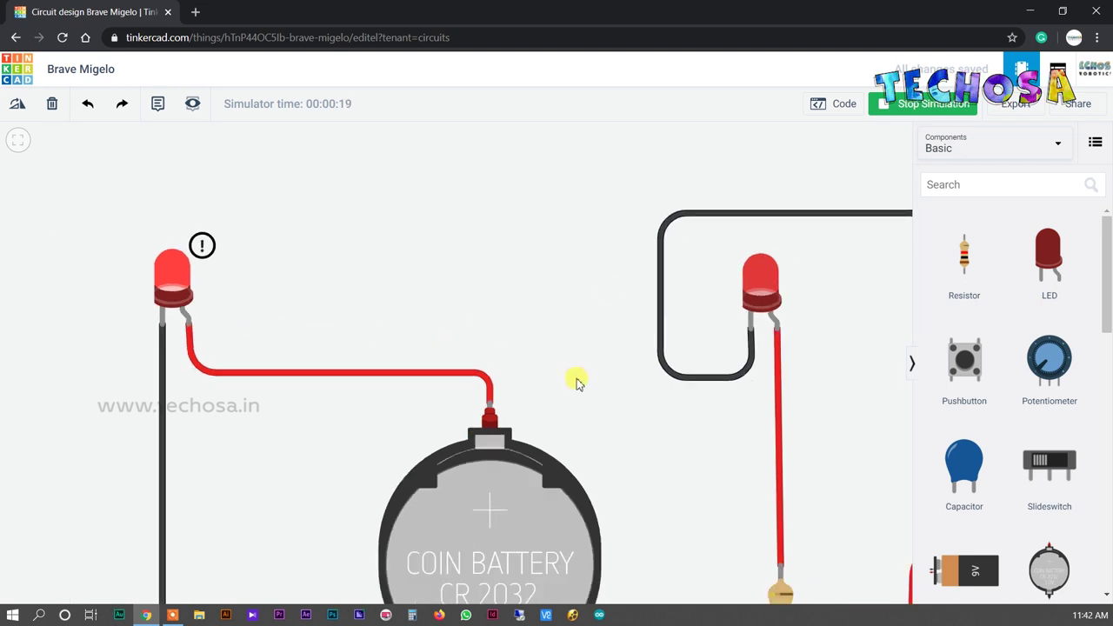
scroll(539, 345, down, 3)
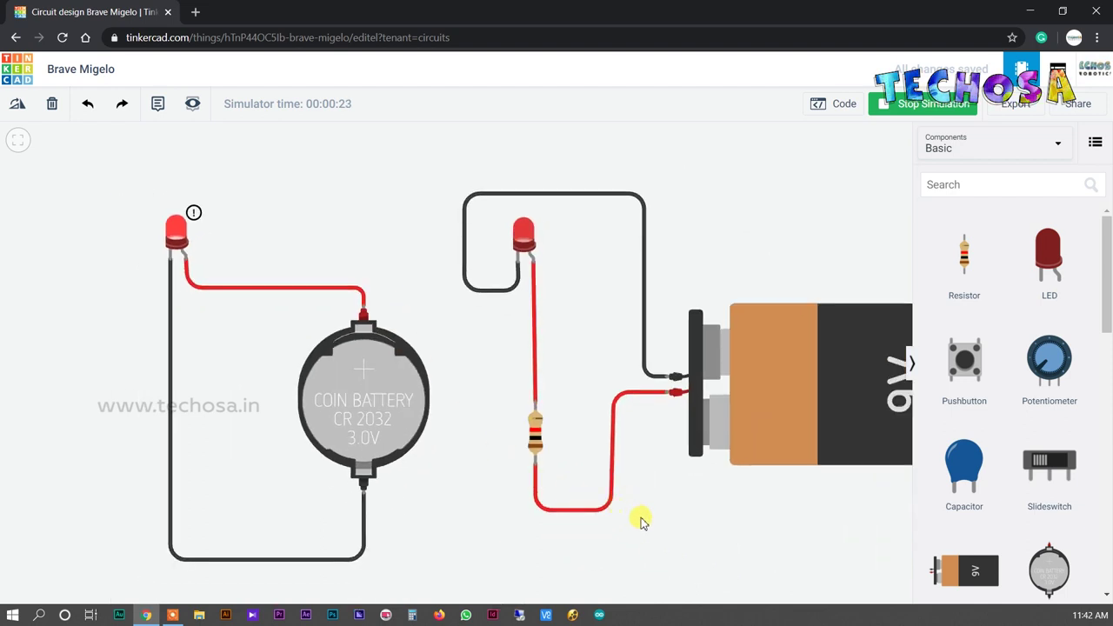
Set the resistor's resistance unit to MΩ while the simulation is running
click(537, 435)
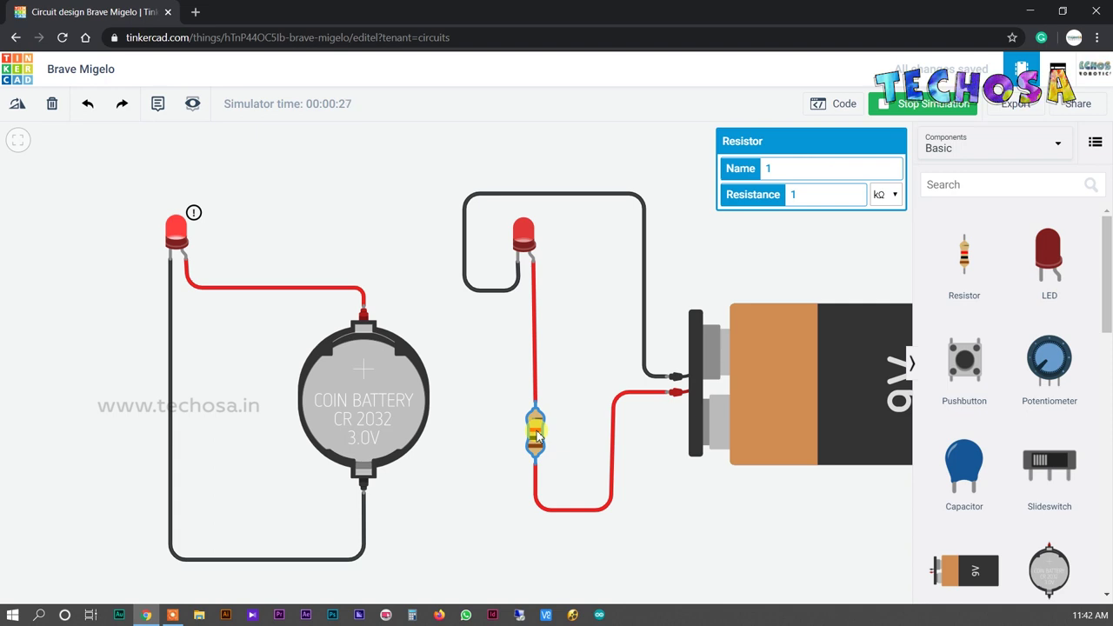
click(890, 197)
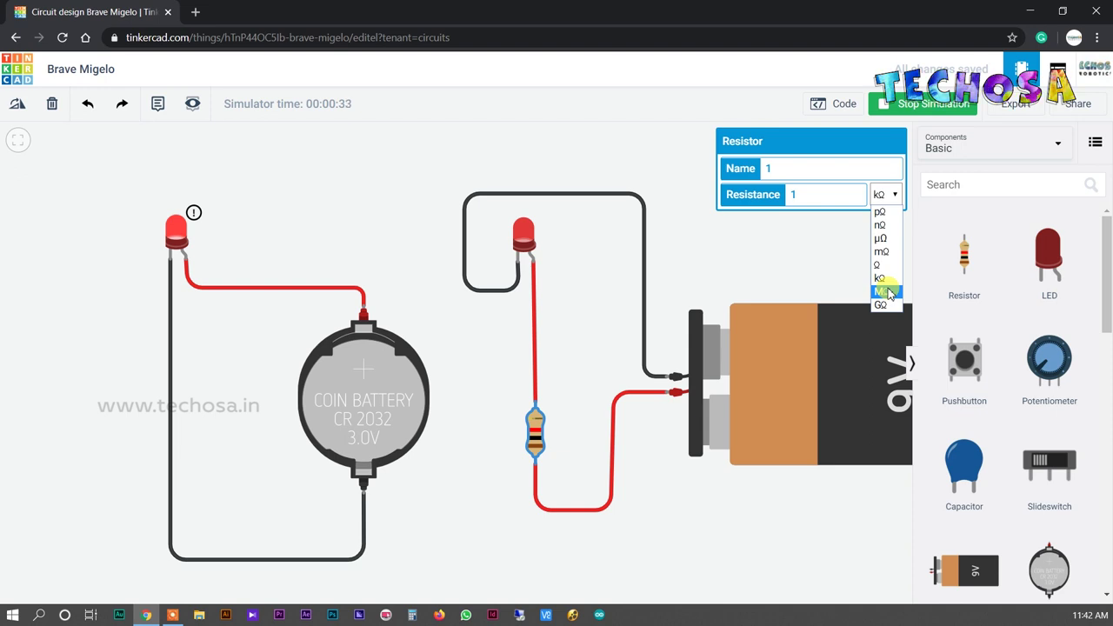
click(883, 291)
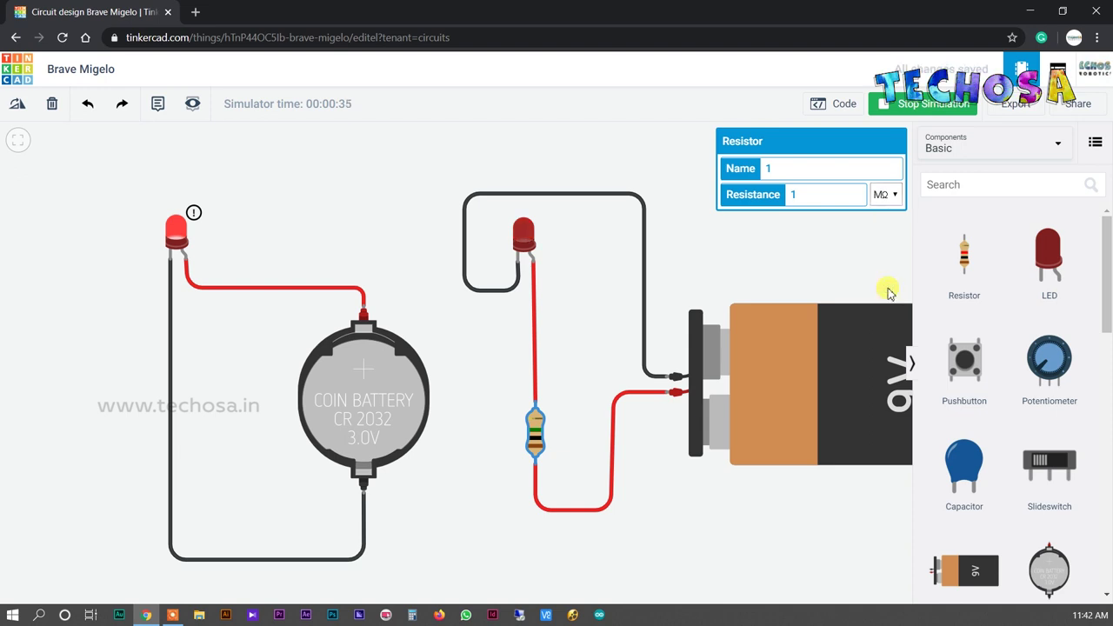
Try the 9V circuit's resistor at 1 kΩ, and set its resistance unit to Ω while the simulation runs
scroll(689, 248, up, 2)
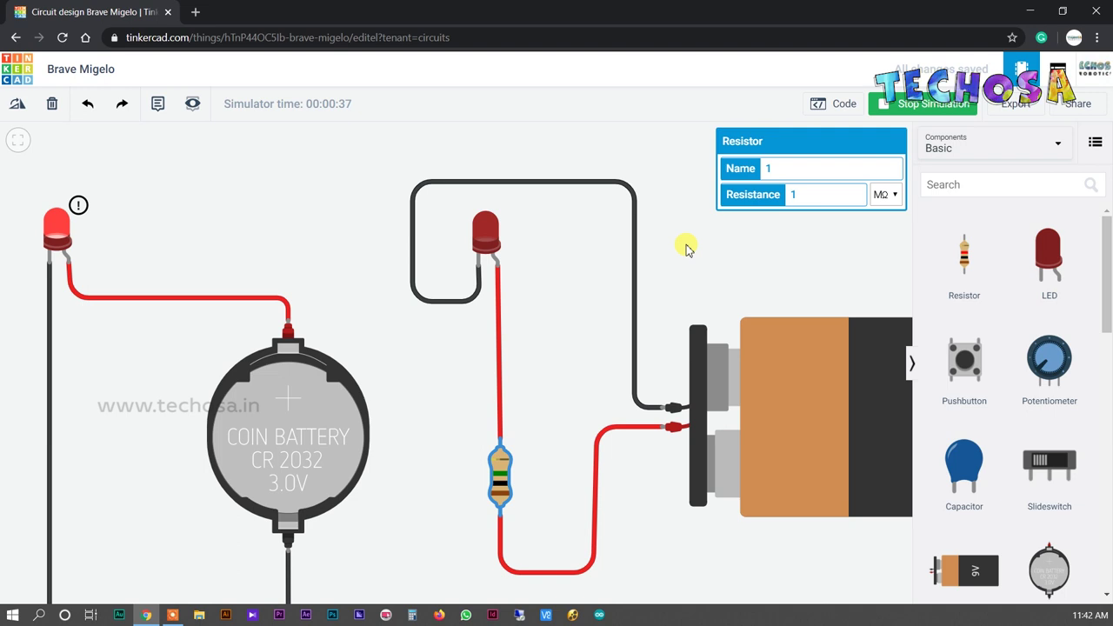
click(883, 194)
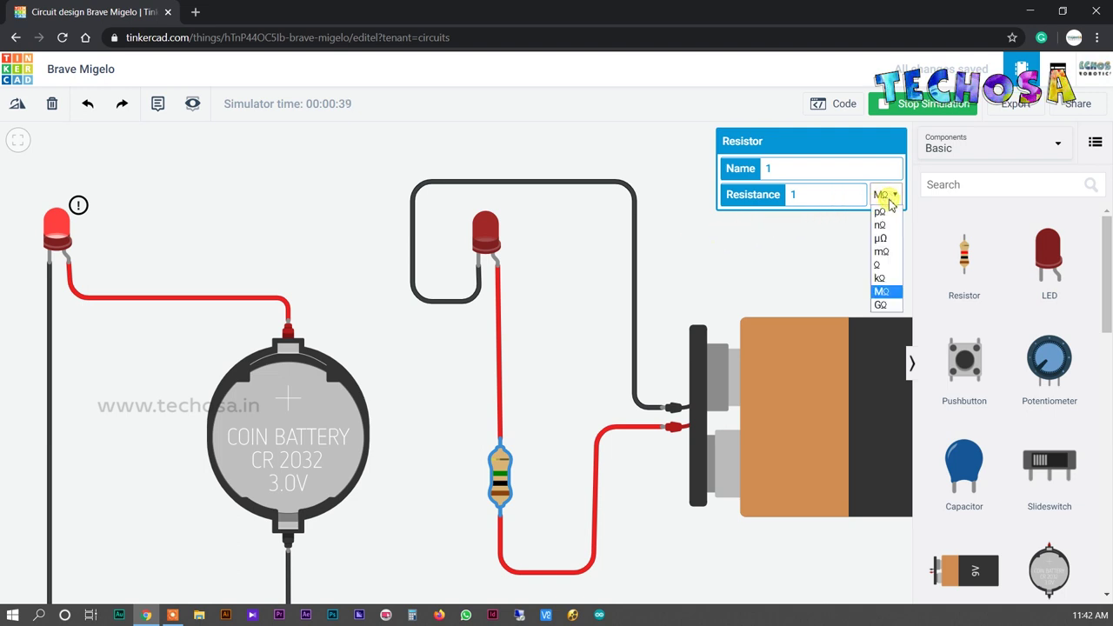
click(880, 277)
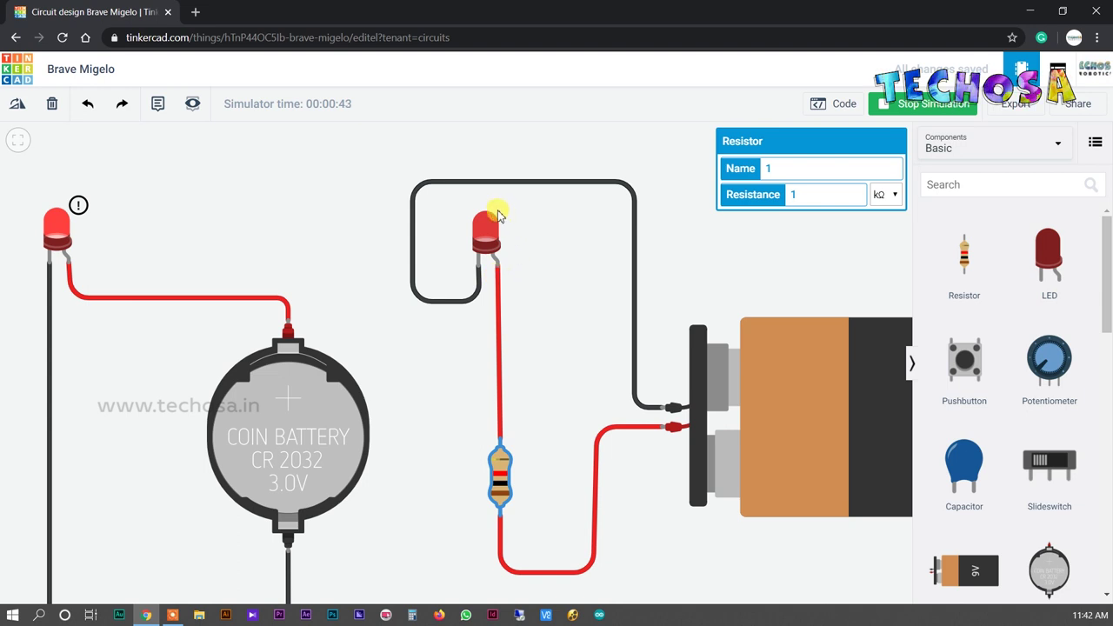
click(885, 195)
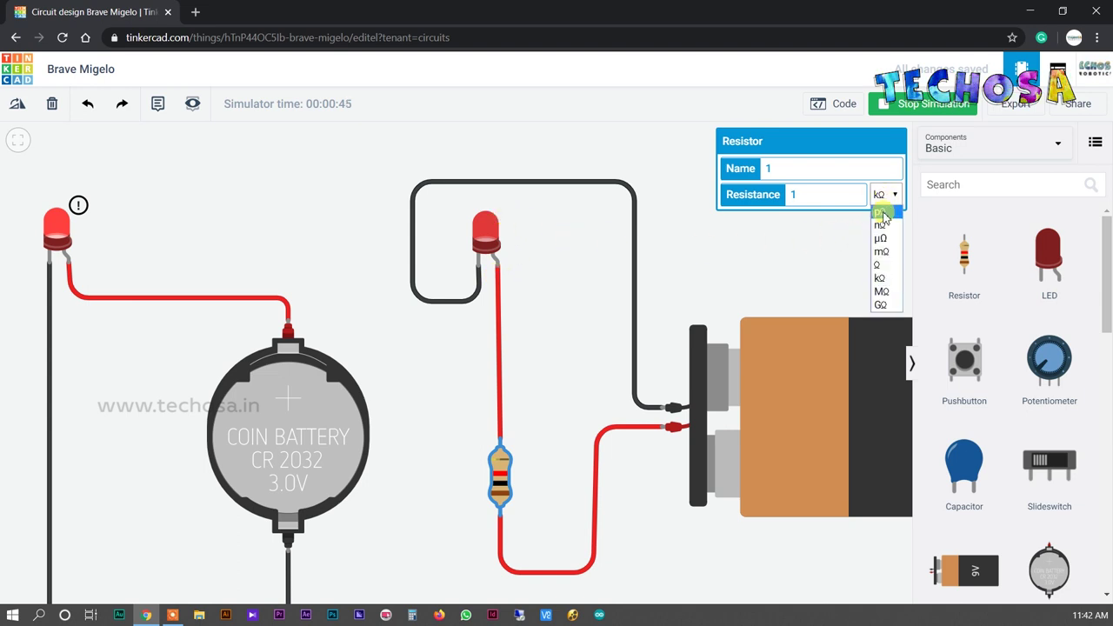
click(880, 265)
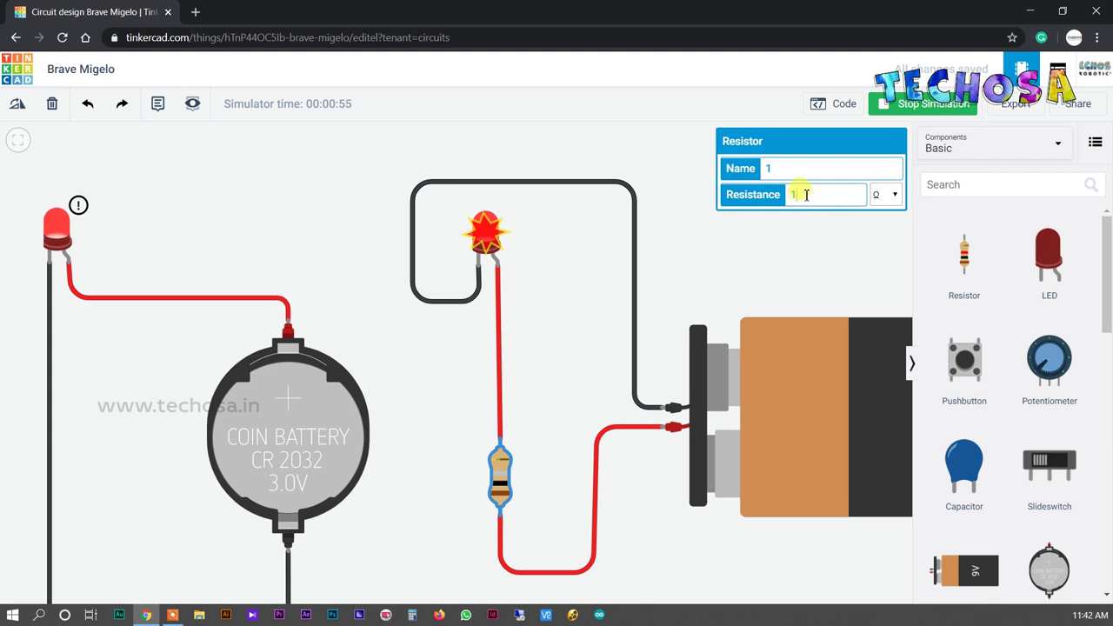
Test the resistor at 10, 100 and 1000 Ω, return it to 100 Ω, and check the second LED's current warning
text(0)
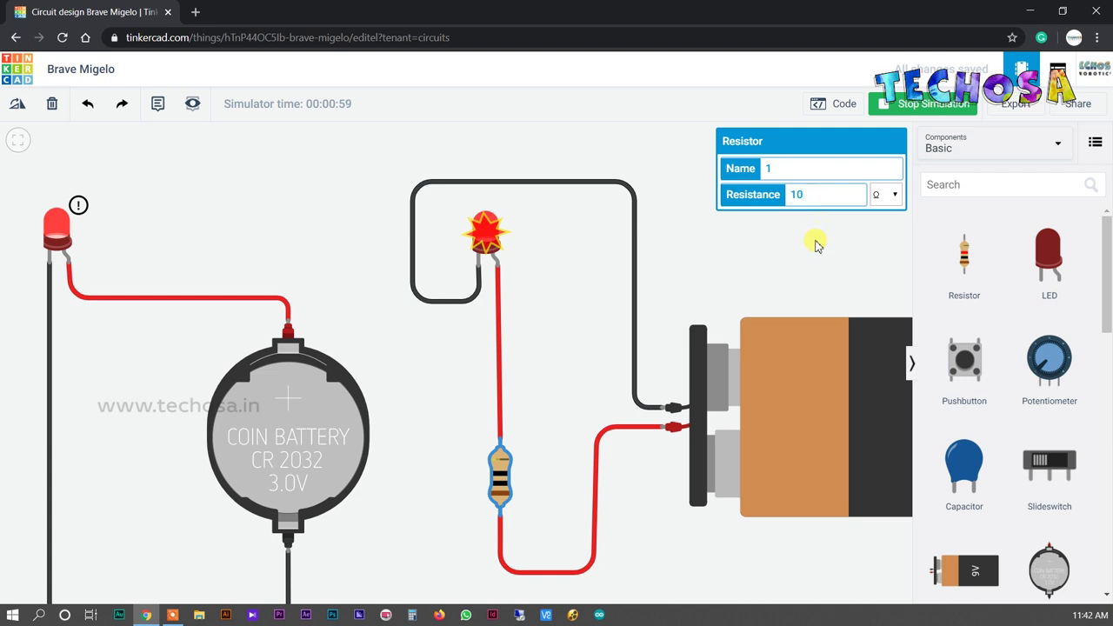
text(0)
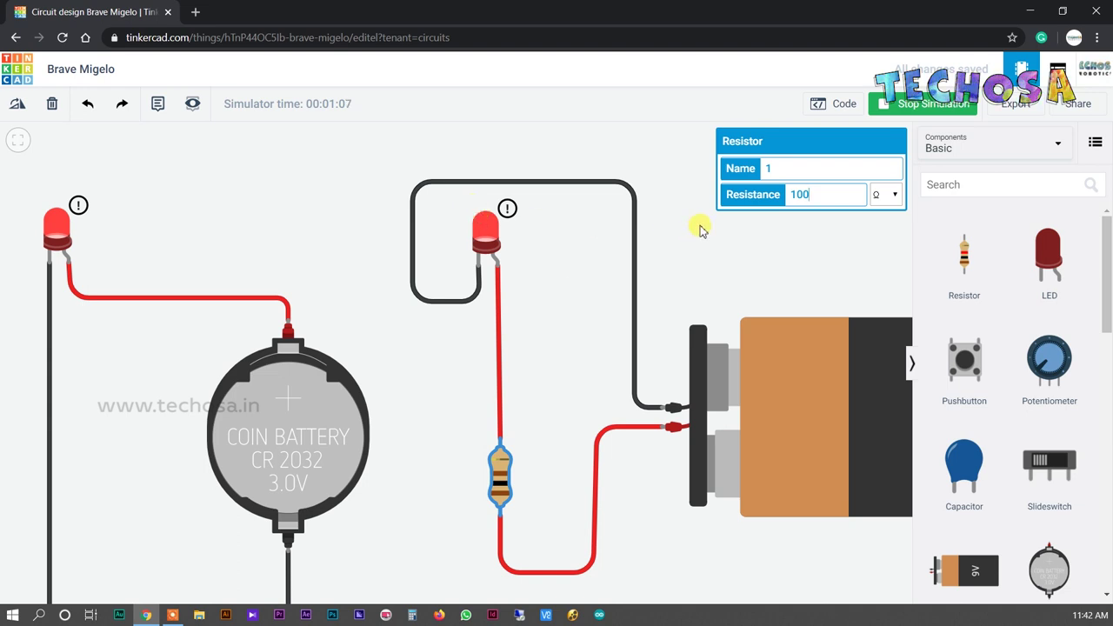
text(0)
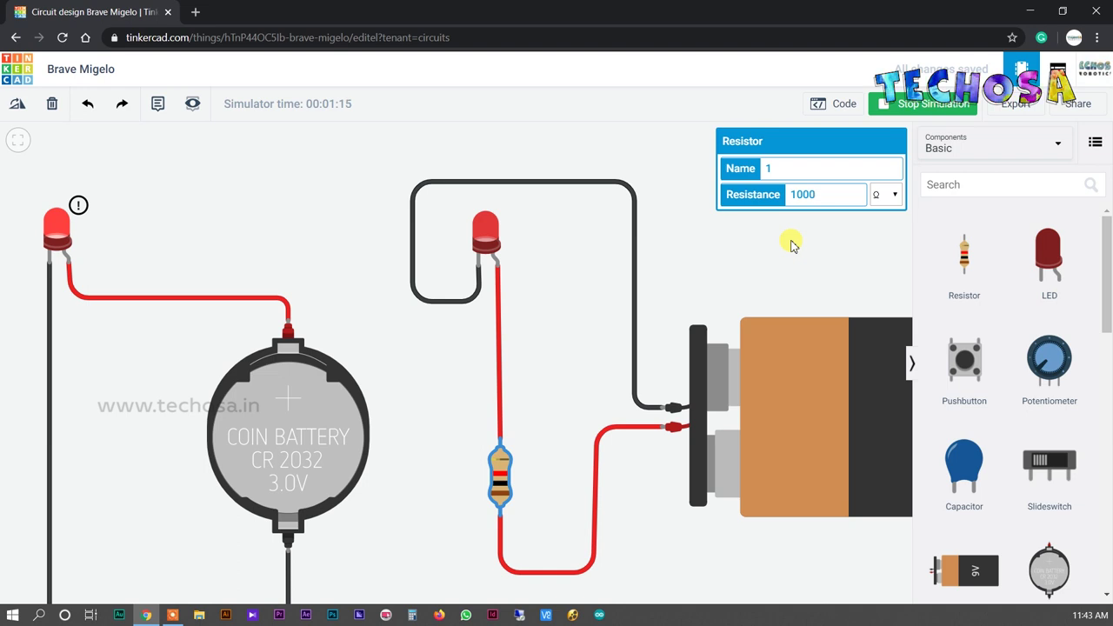
key(BackSpace)
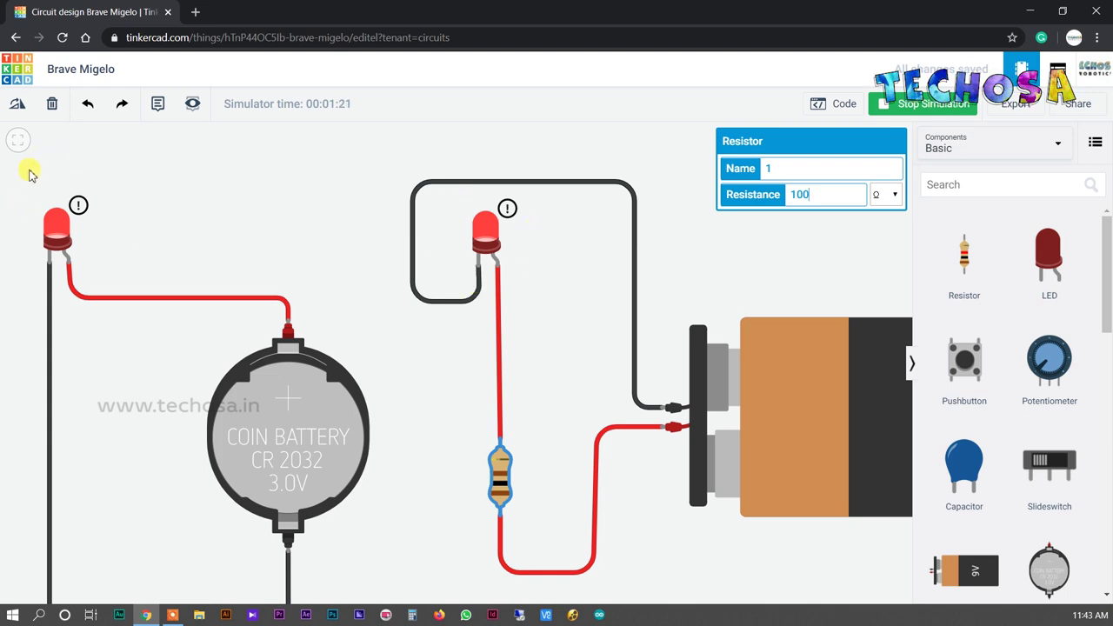
mouse_move(508, 209)
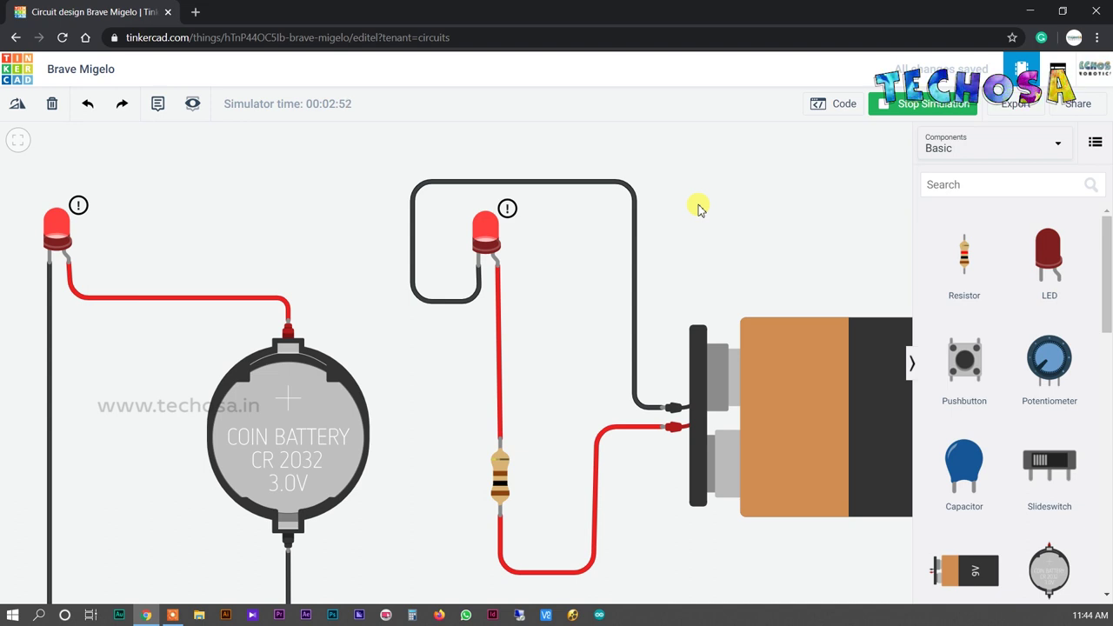
mouse_move(510, 211)
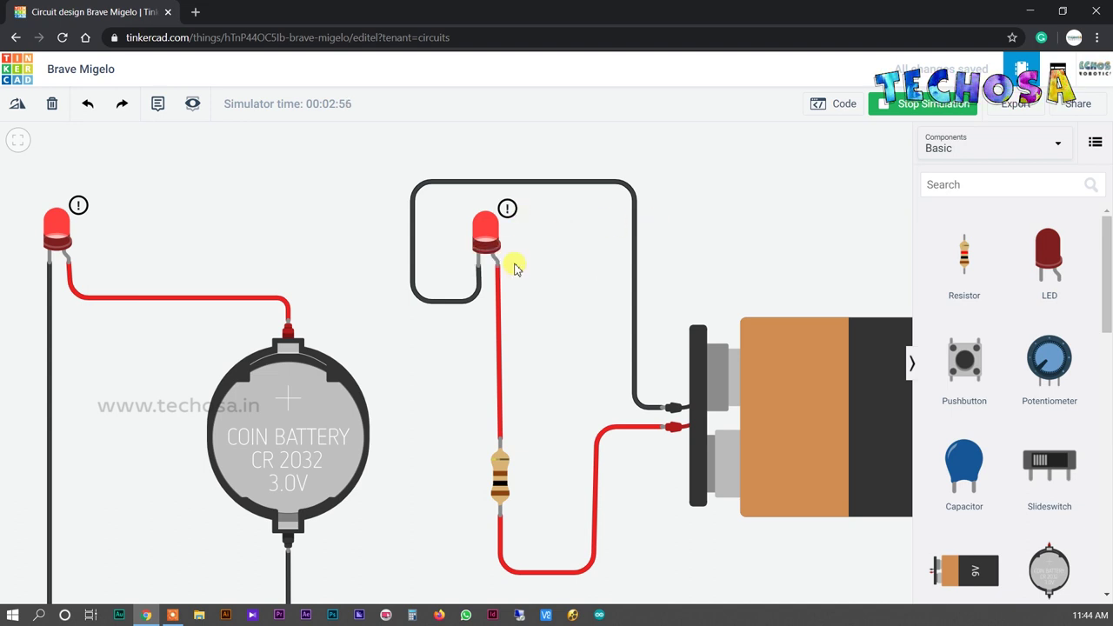
Set the 9V circuit's resistor to 200 Ω and check the second LED's current warning
click(506, 472)
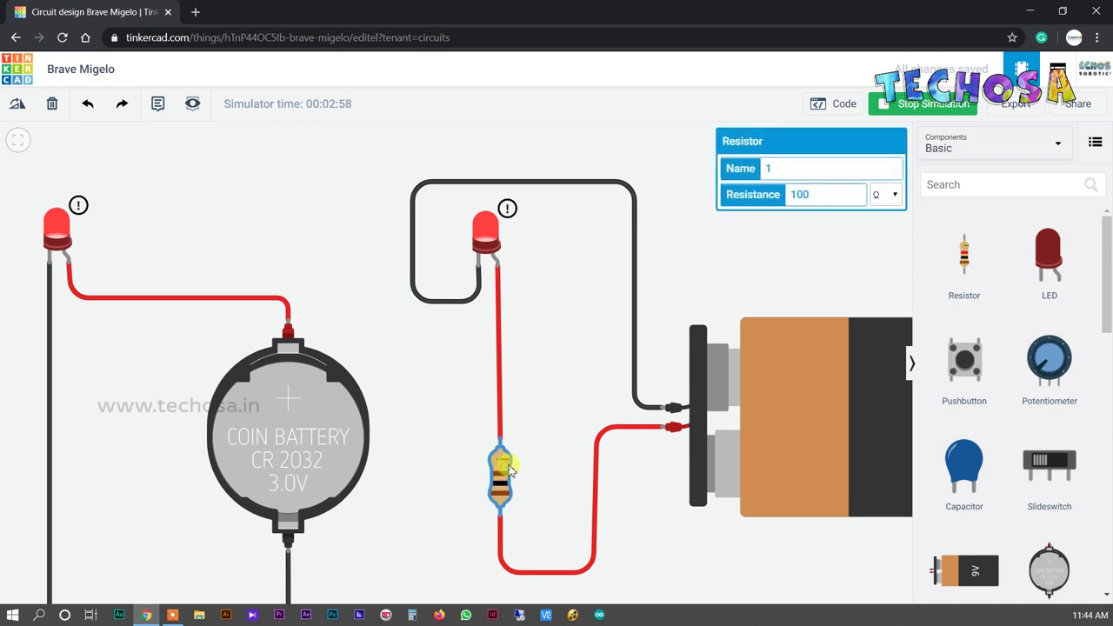
double_click(798, 194)
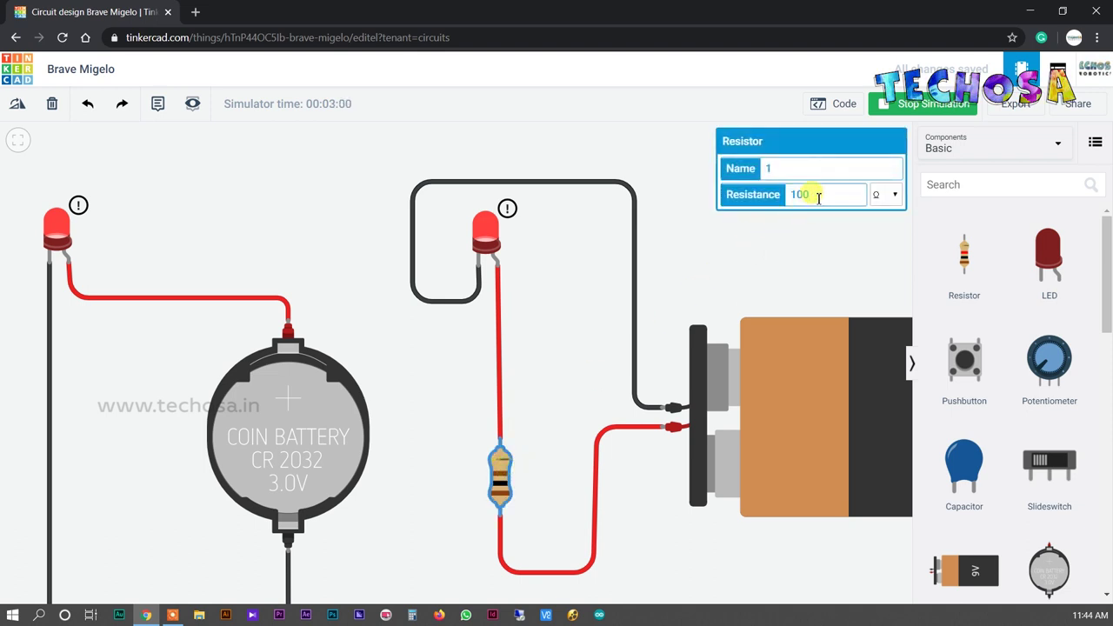
key(BackSpace)
key(BackSpace)
key(BackSpace)
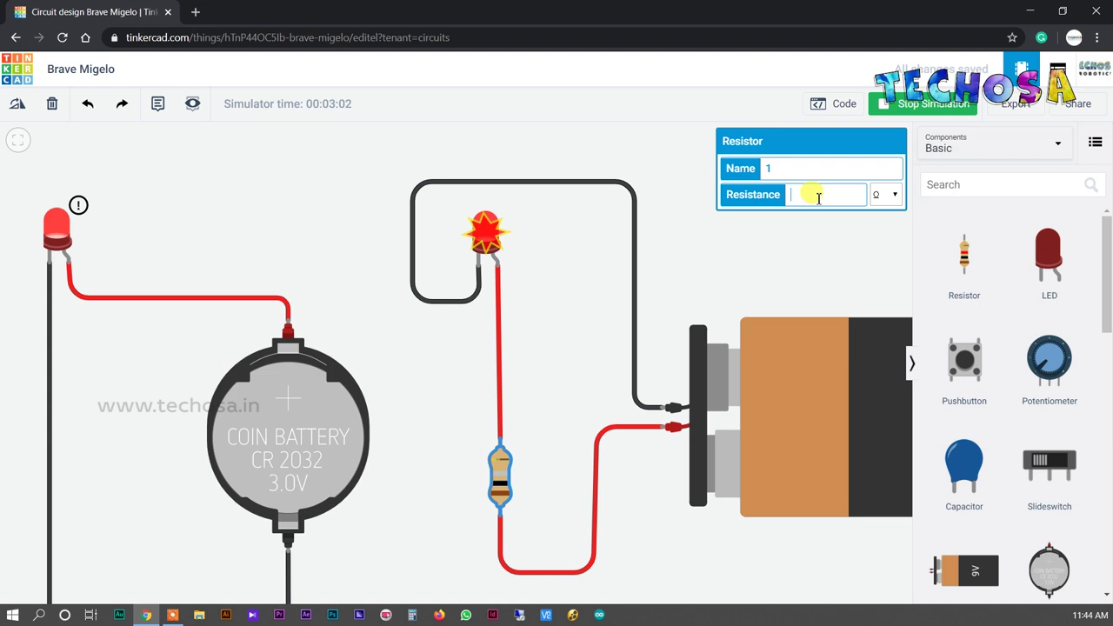
text(200)
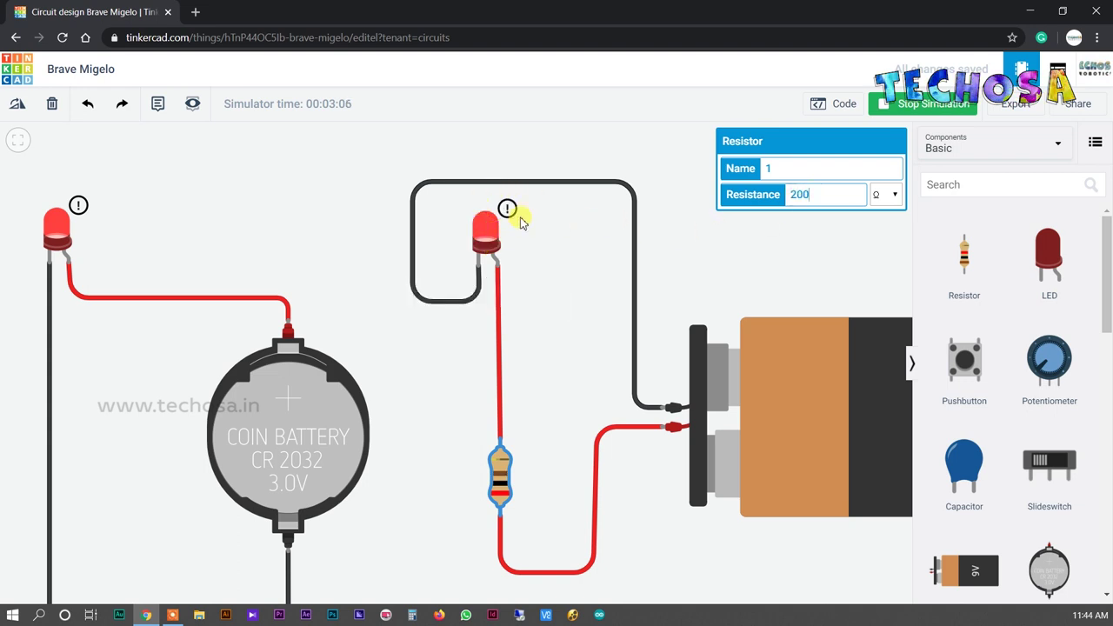
mouse_move(508, 210)
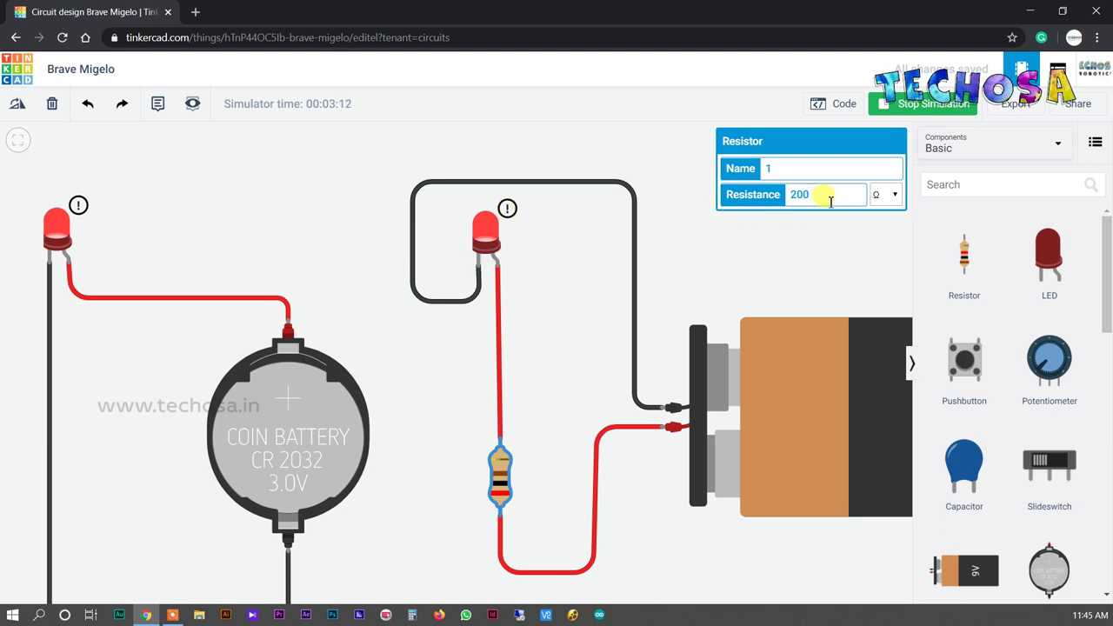
Set the resistor's resistance to 300 Ω and read the current warning at the second LED
key(BackSpace)
key(BackSpace)
key(BackSpace)
text(300)
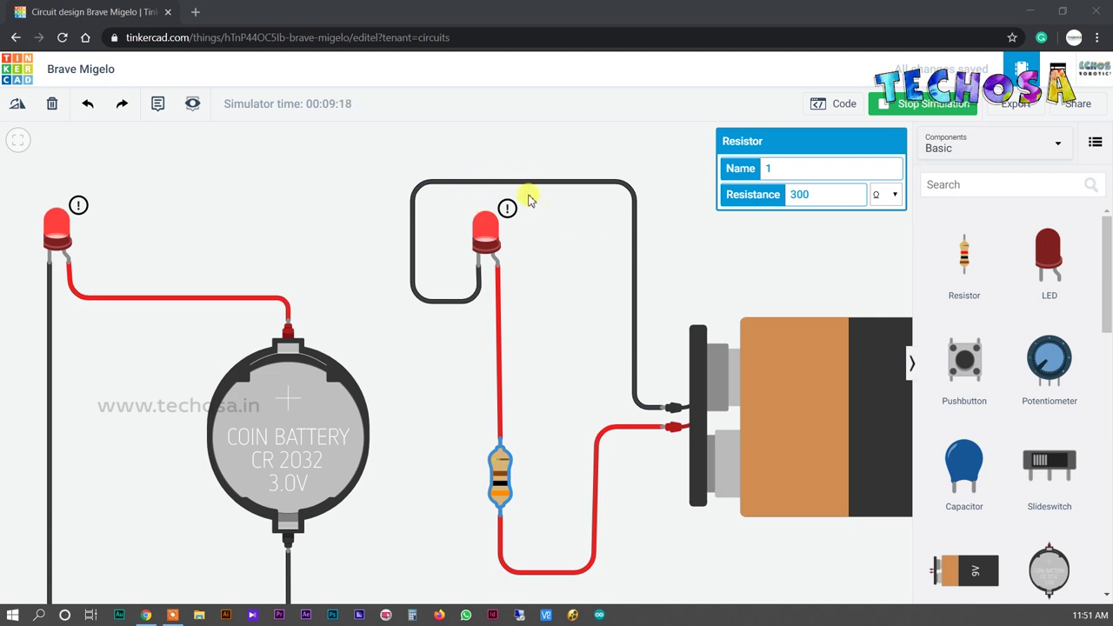
mouse_move(507, 209)
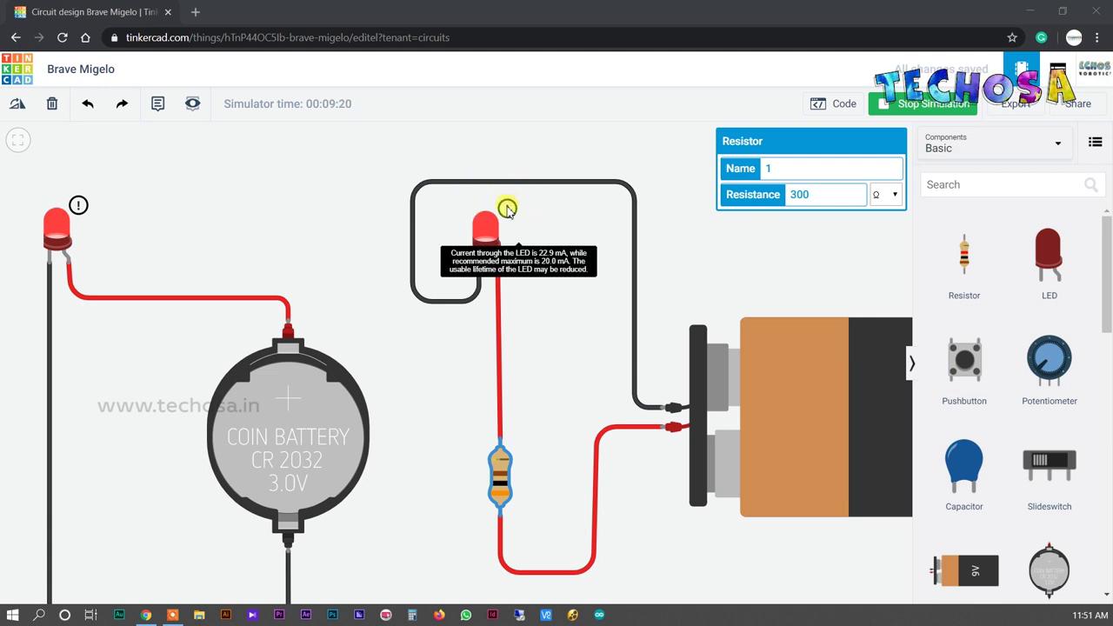
Set the 9V circuit's resistor to 400 Ω while the simulation is running
click(829, 197)
key(BackSpace)
key(BackSpace)
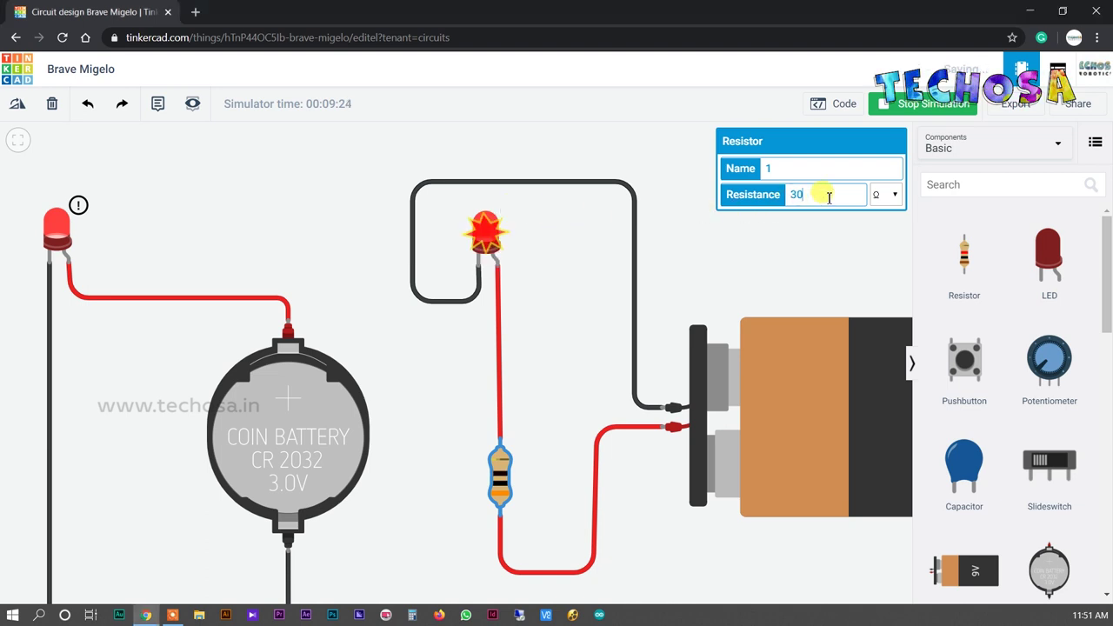
text(400)
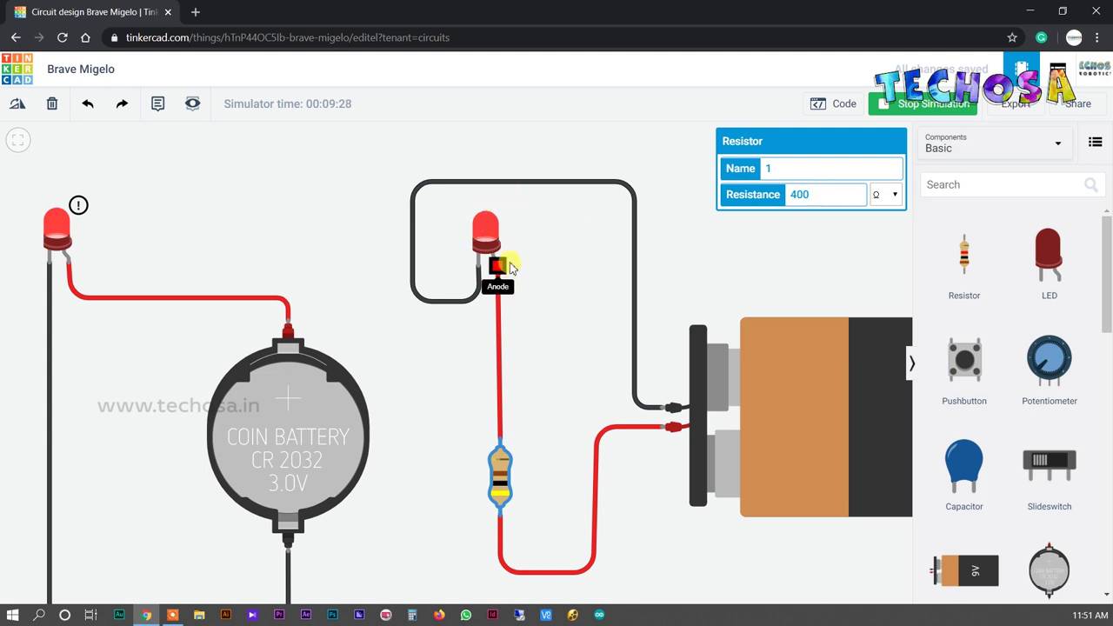
Lower the 9V circuit's resistor to 350 Ω and watch the second LED
click(823, 196)
key(BackSpace)
key(BackSpace)
key(BackSpace)
text(350)
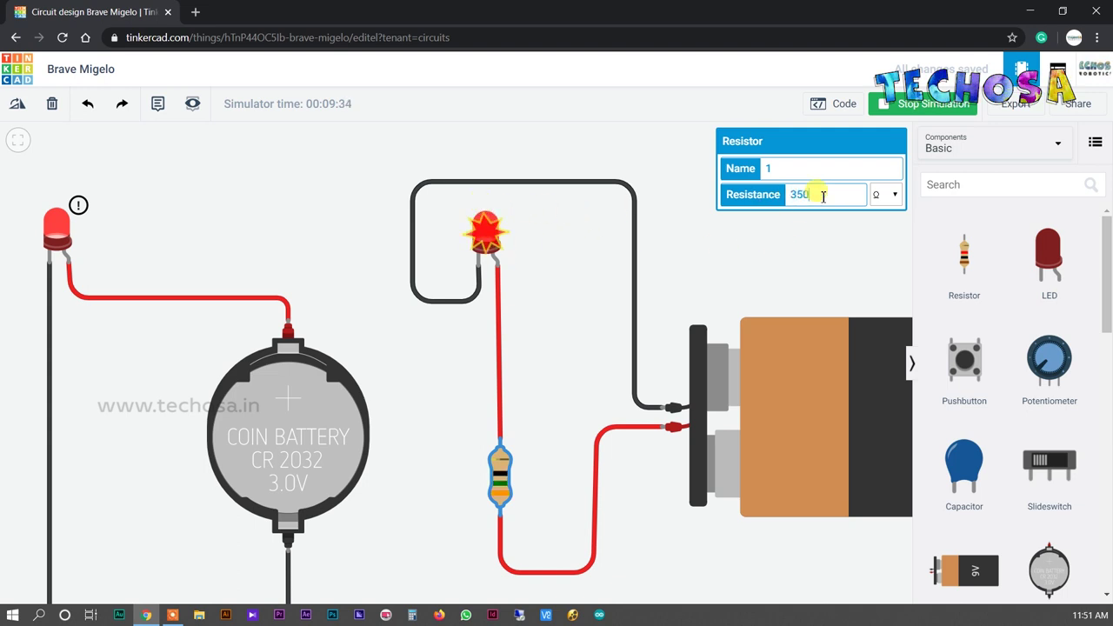
Set the resistor's resistance to 340 Ω and check the second LED for a current warning
key(BackSpace)
key(BackSpace)
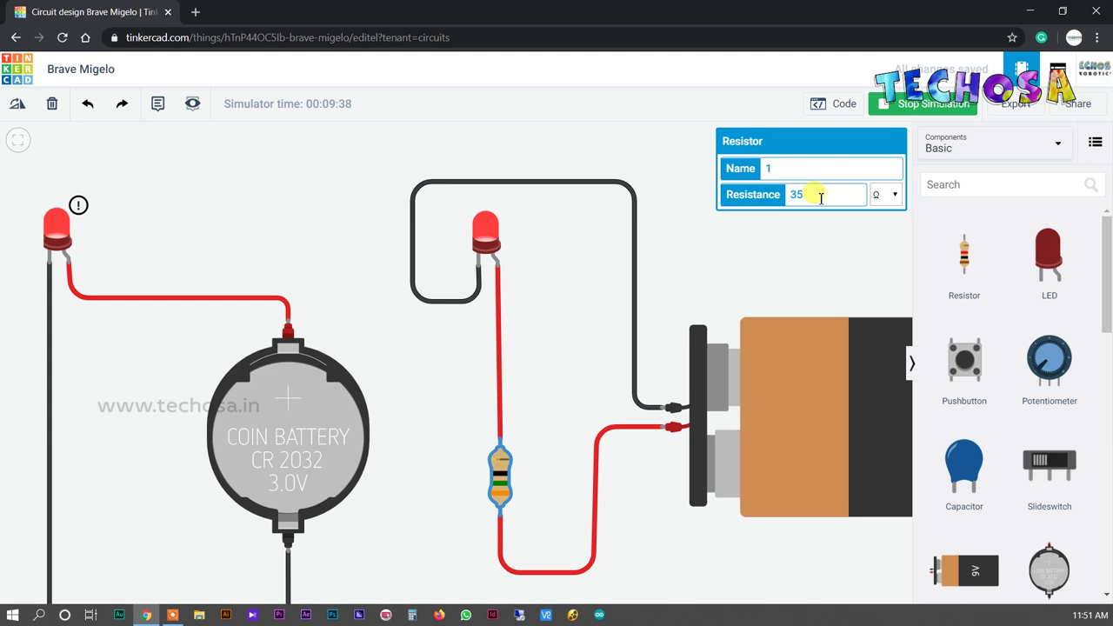
text(40)
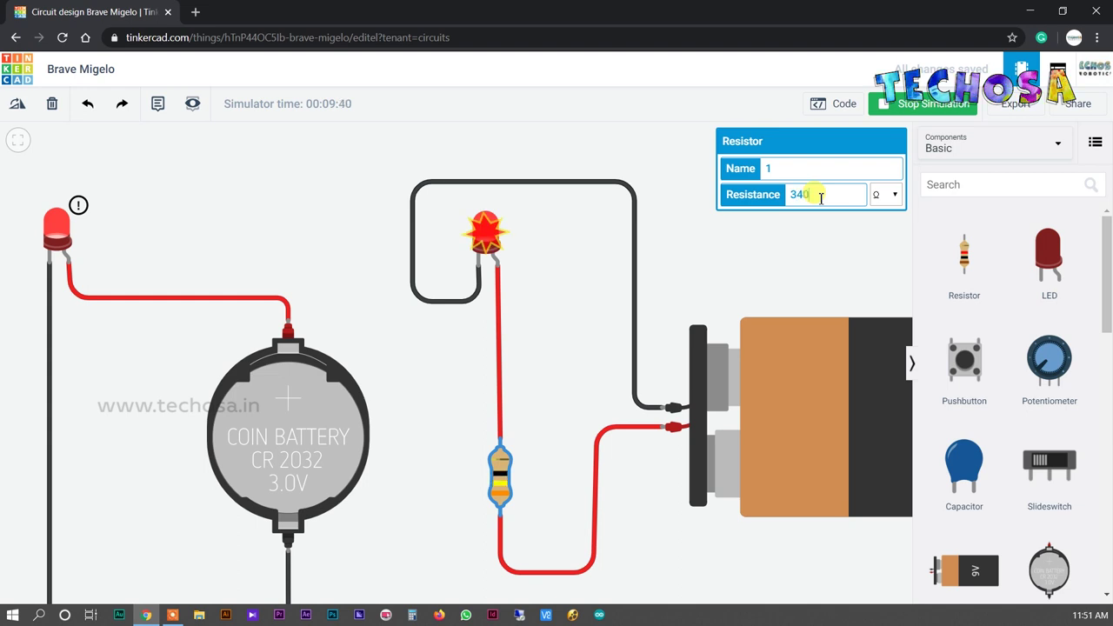
mouse_move(512, 213)
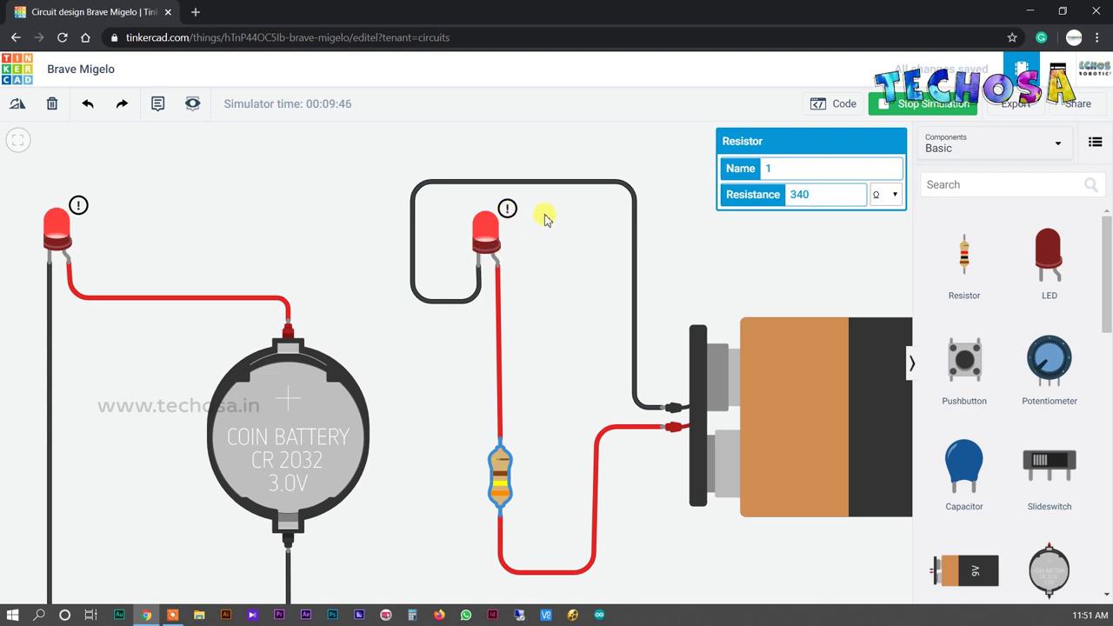
Set the 9V circuit's resistor to 350 Ω and deselect it
double_click(822, 195)
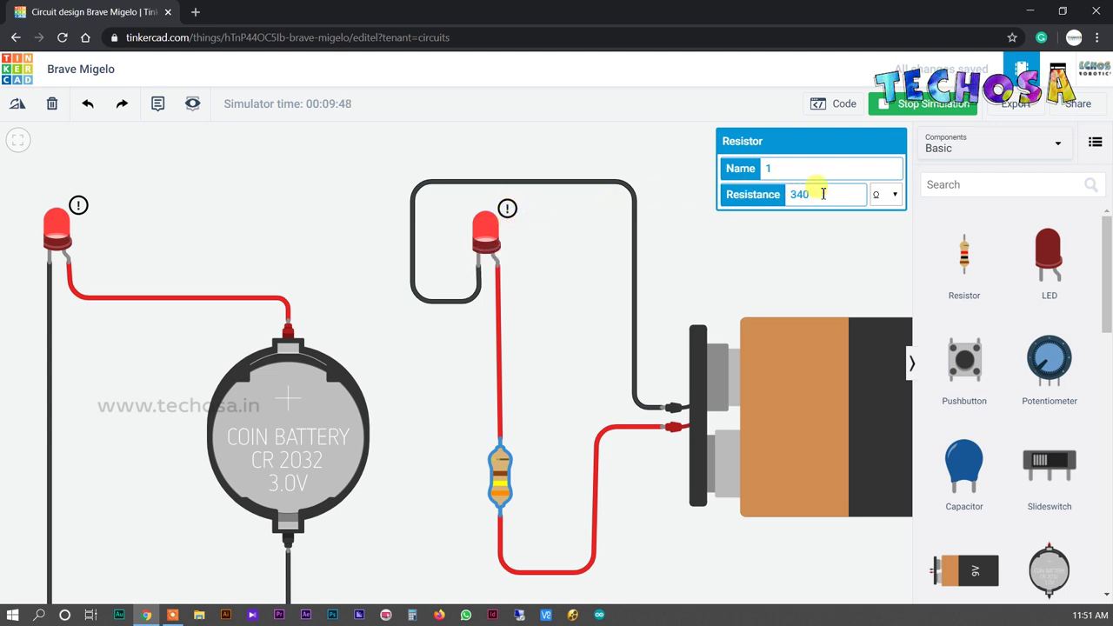
key(BackSpace)
key(BackSpace)
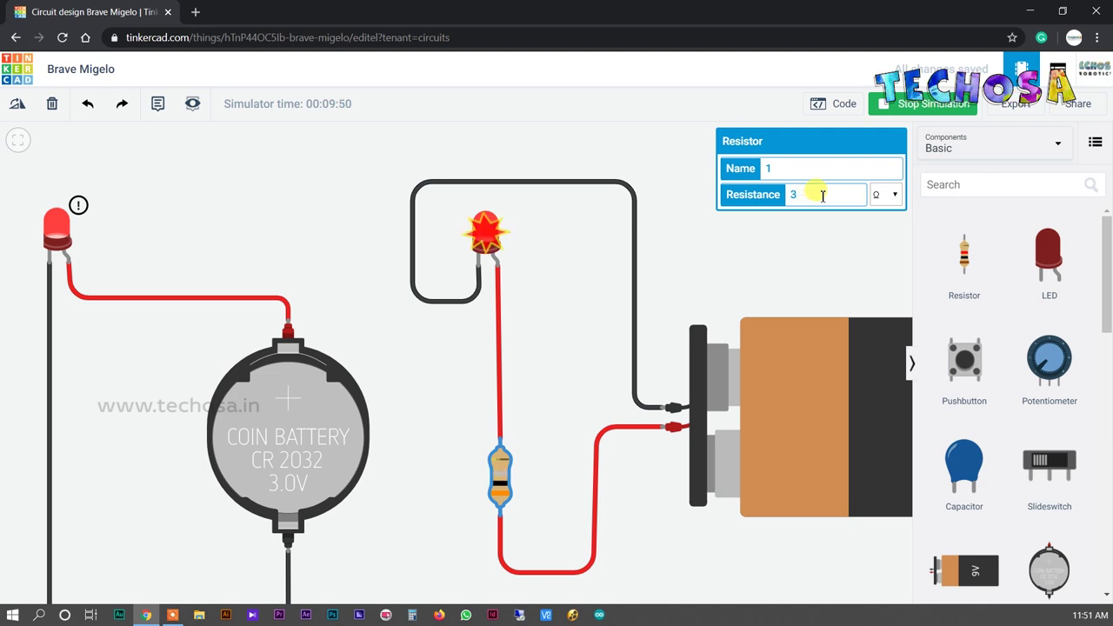
text(50)
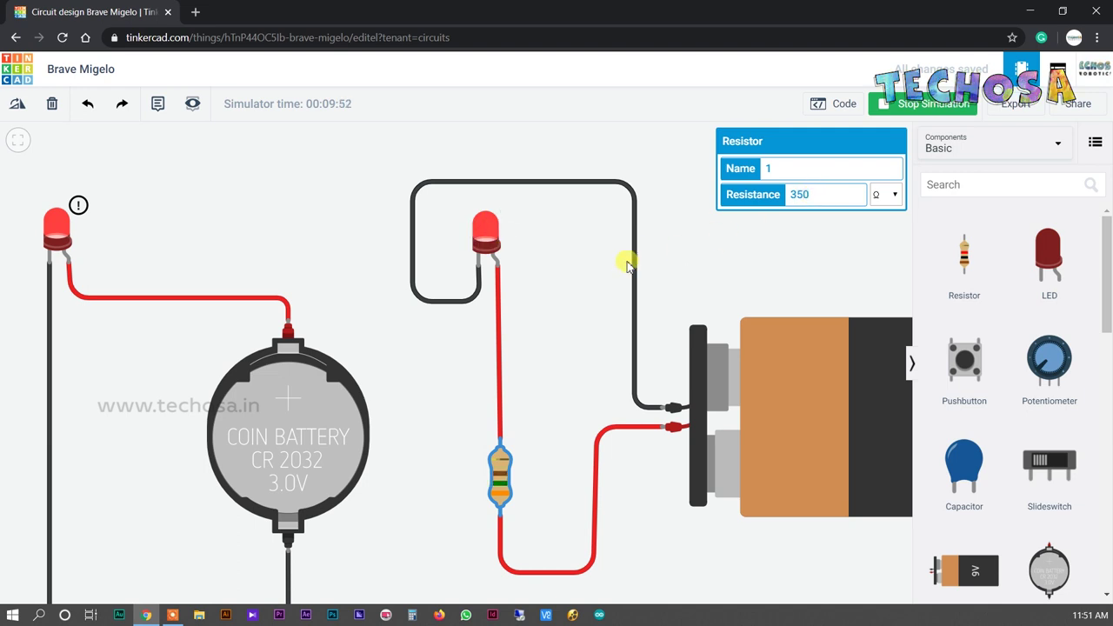
click(577, 275)
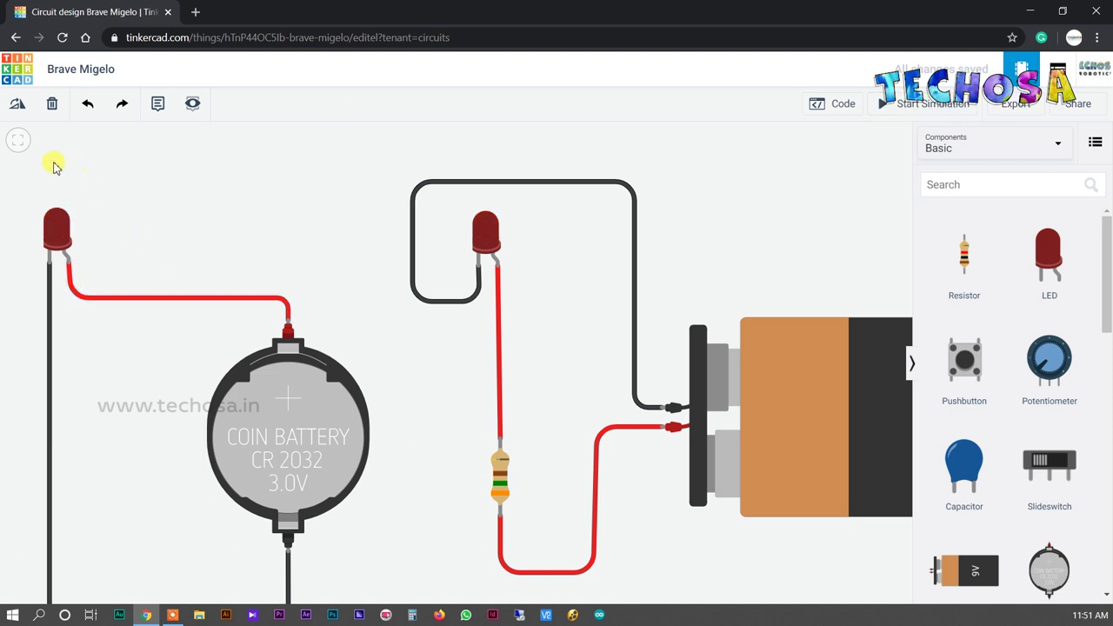
Run the simulation again, compare the two LED circuits as a whole, and stop it
click(935, 105)
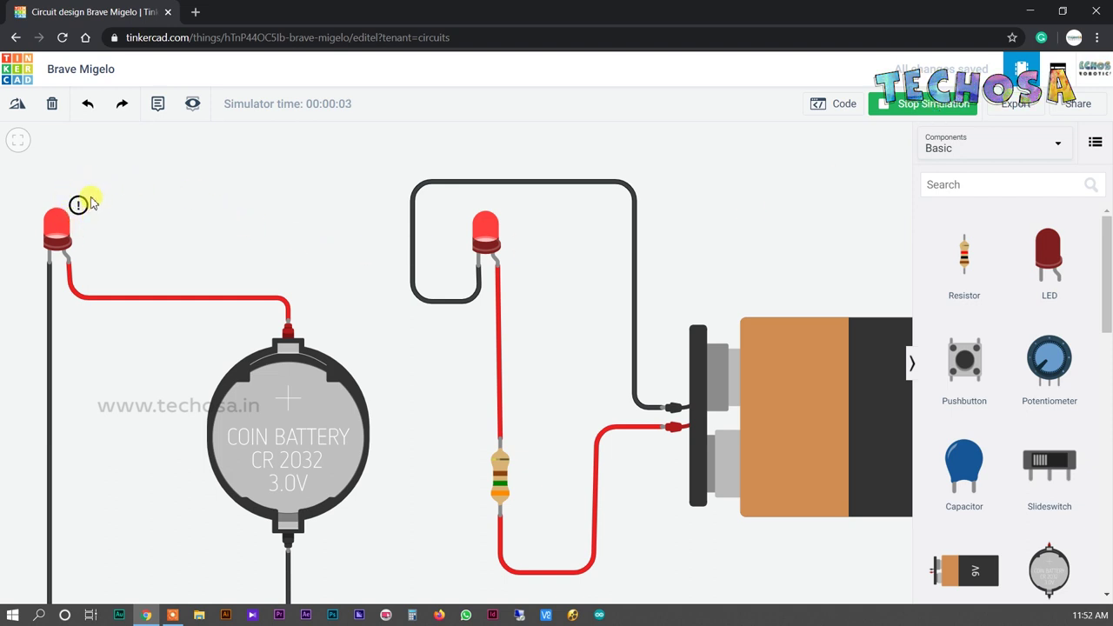
scroll(233, 498, down, 1)
scroll(233, 497, down, 1)
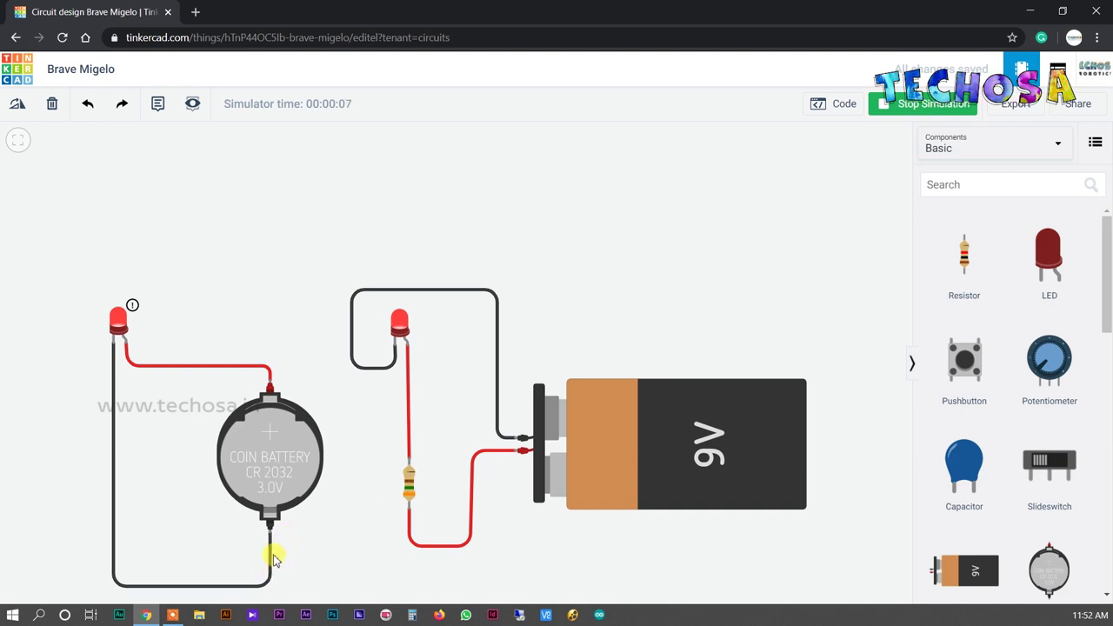
click(913, 113)
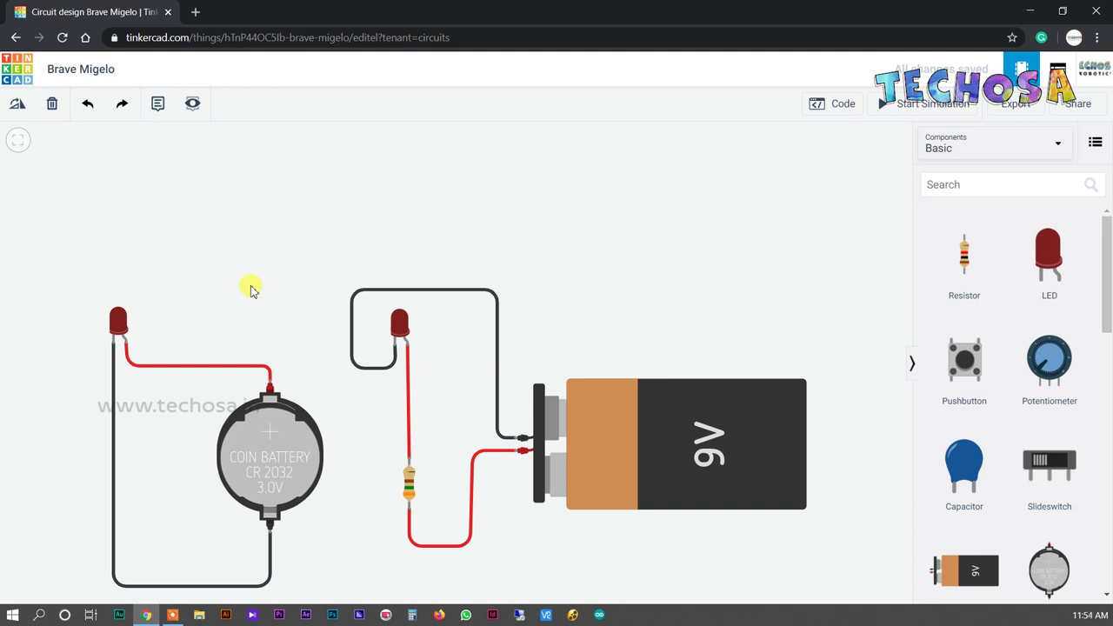
Delete the black wire between the coin cell's negative terminal and the first LED's cathode
drag(252, 303, 258, 179)
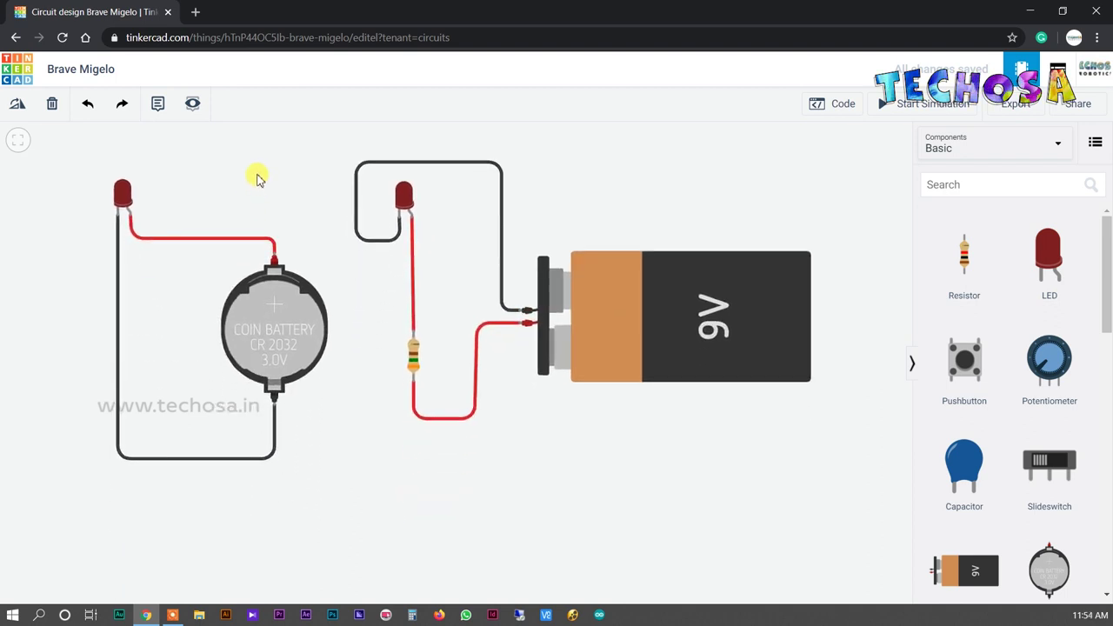
click(275, 438)
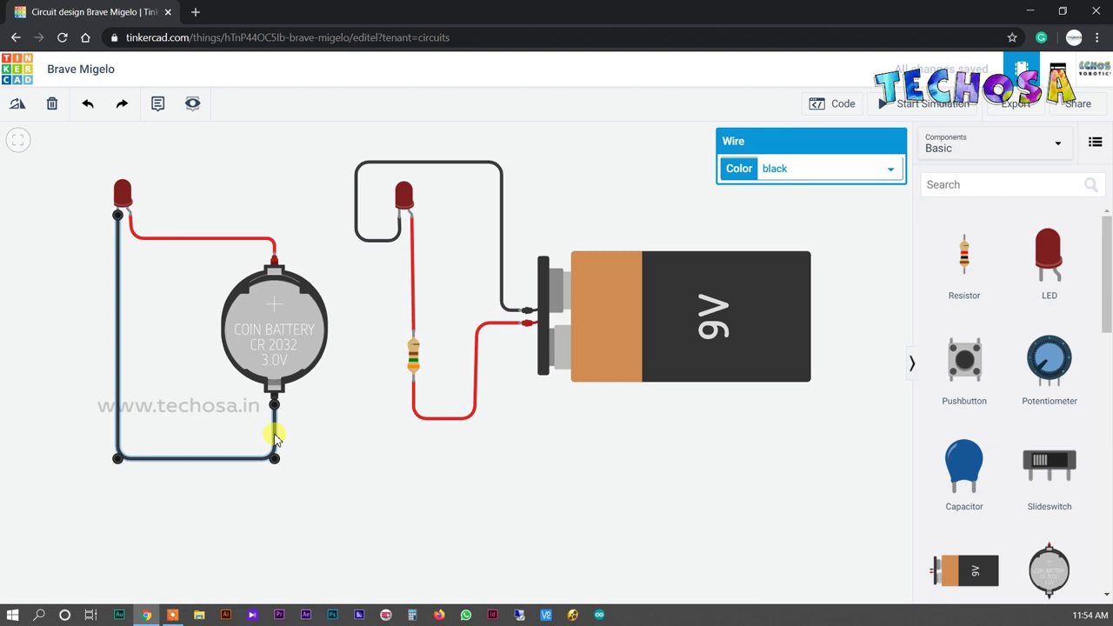
key(Delete)
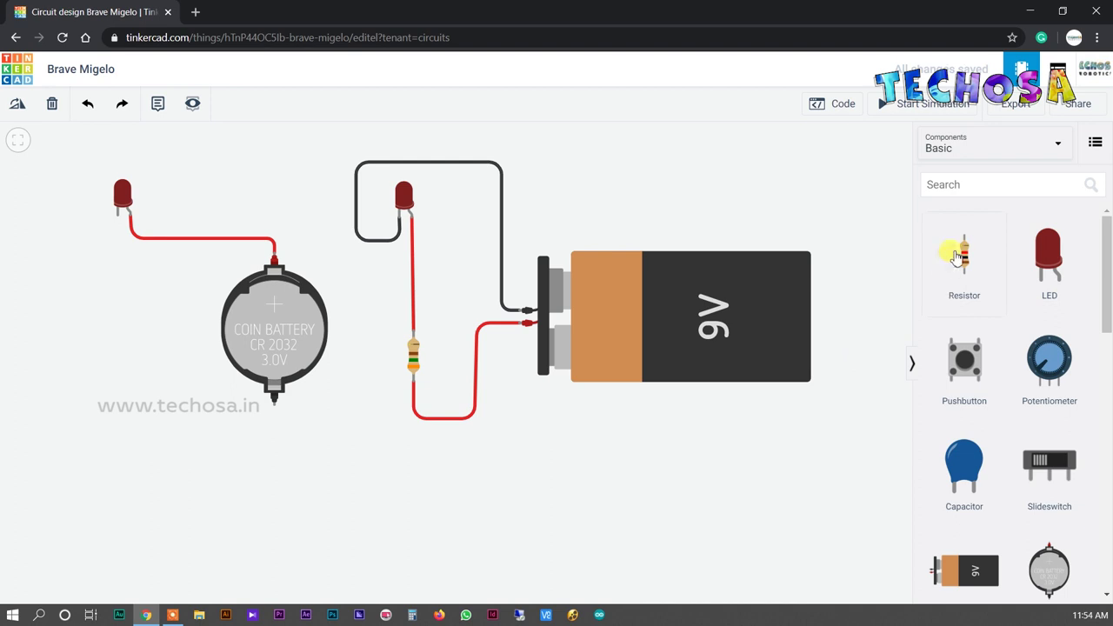
Add a resistor below the first LED, wire its upper terminal to the LED's cathode, and select the resistor
drag(950, 259, 913, 357)
drag(726, 456, 117, 339)
click(118, 210)
click(115, 313)
click(117, 339)
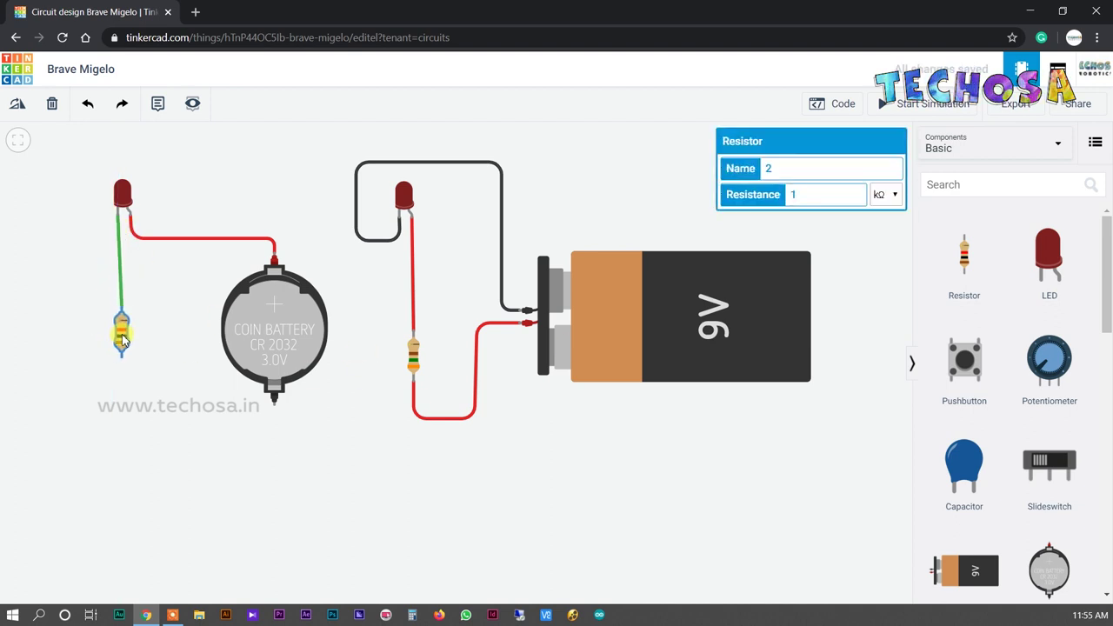
Wire the new resistor's lower terminal to the coin cell's negative terminal, routing the wire beneath the battery with square corners
click(146, 354)
click(118, 351)
click(119, 451)
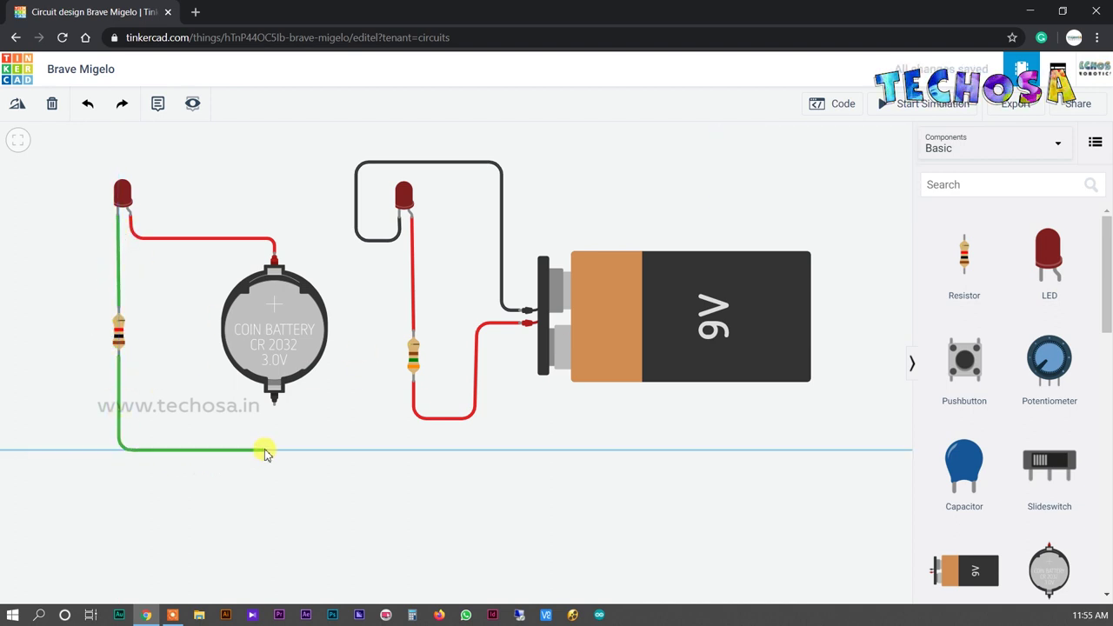
click(274, 450)
click(274, 398)
click(298, 421)
Change both green wires in the coin cell circuit, above and below the resistor, to black
click(118, 273)
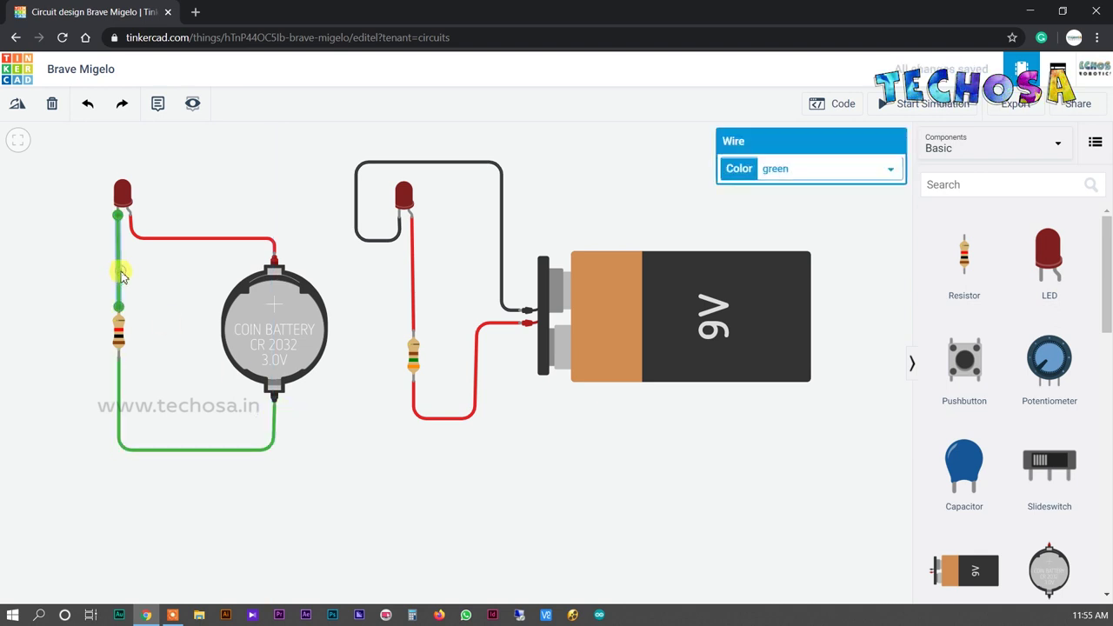
click(815, 170)
click(812, 186)
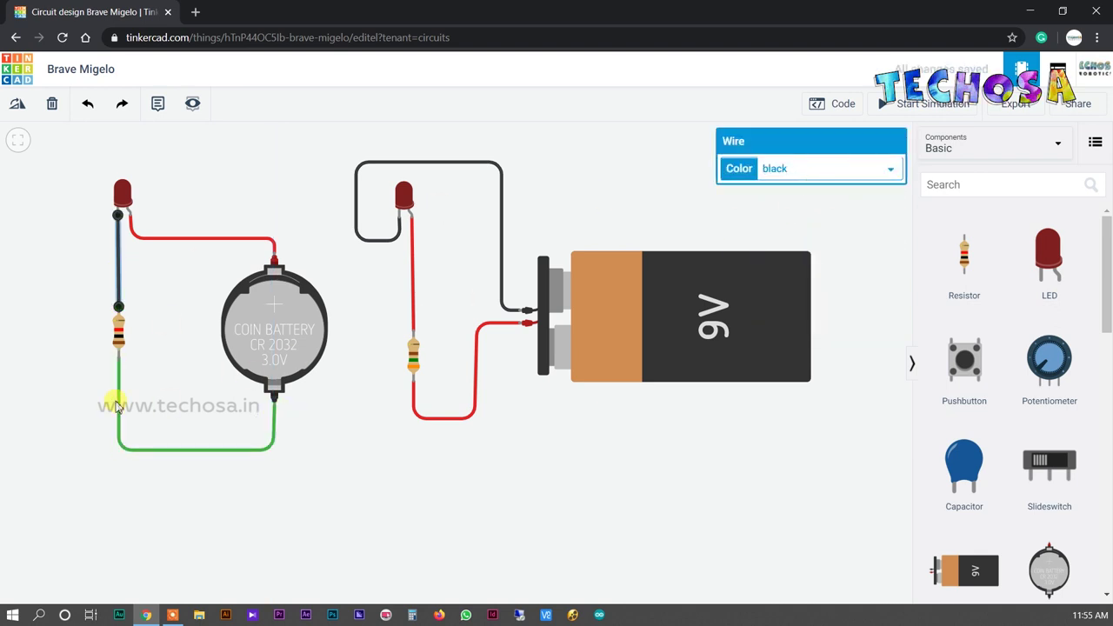
click(119, 400)
click(794, 174)
click(794, 185)
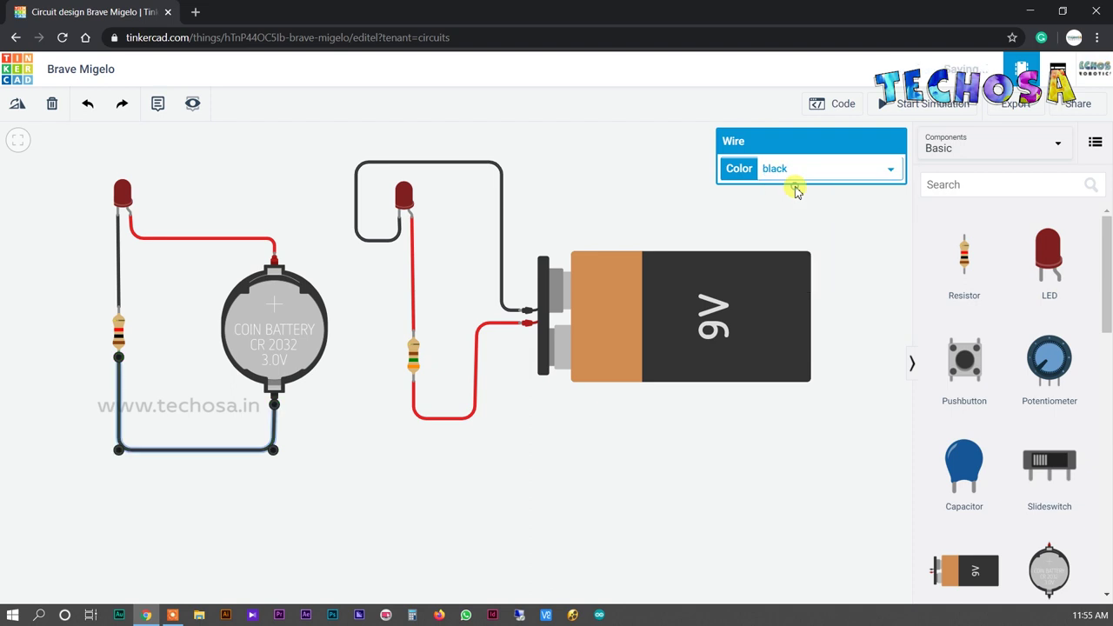
click(409, 489)
Start the simulation and set the coin cell circuit's resistor to 100 Ω while it runs
click(931, 105)
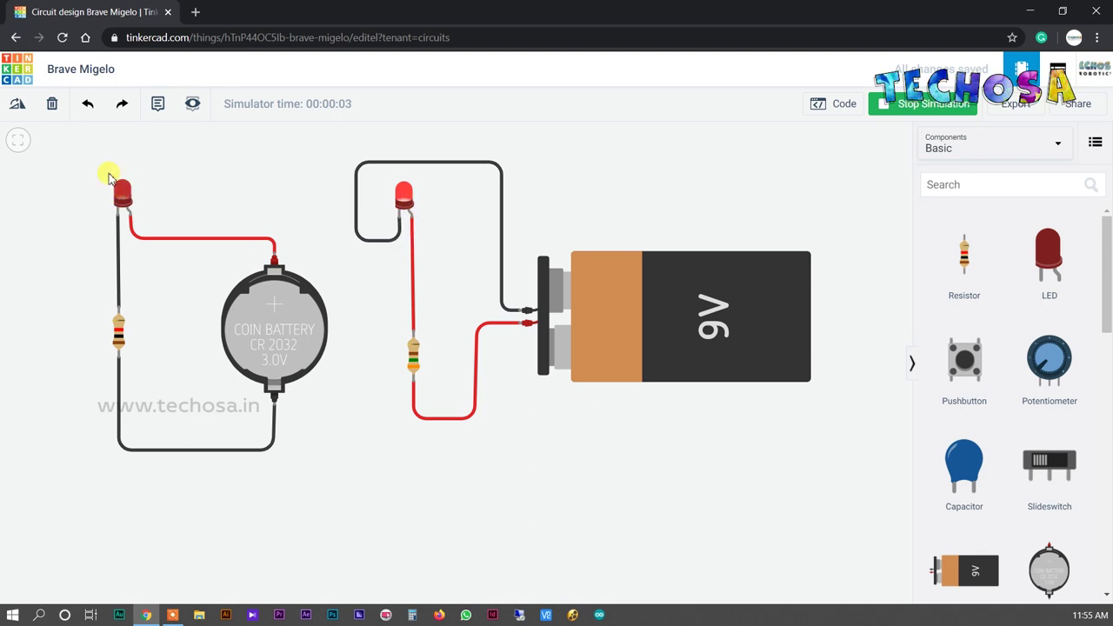
click(121, 331)
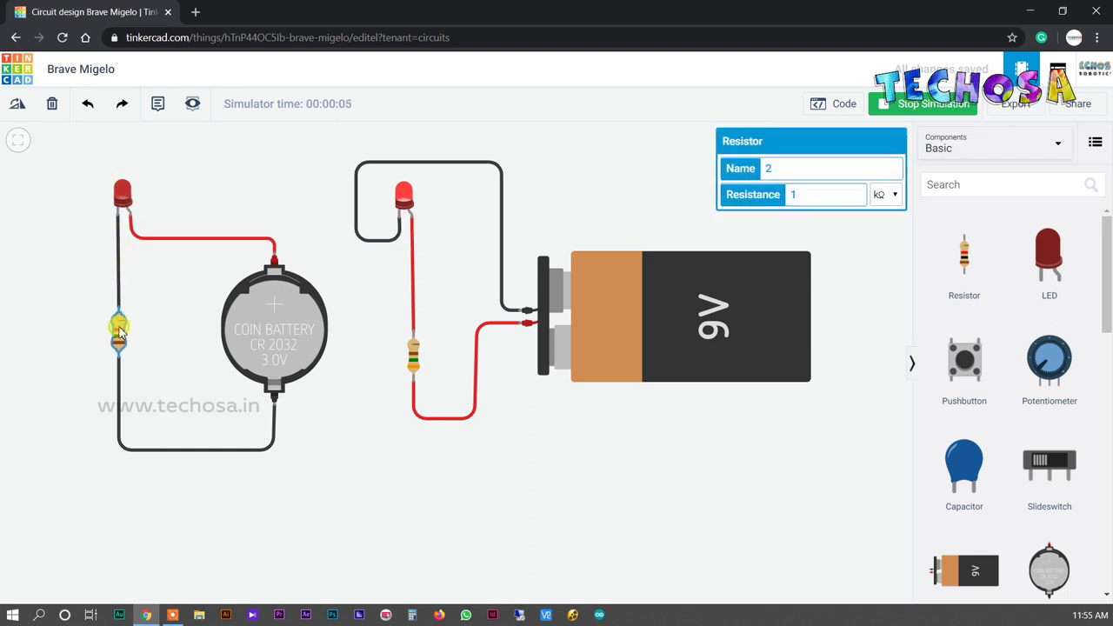
click(881, 195)
click(881, 266)
click(819, 196)
text(00)
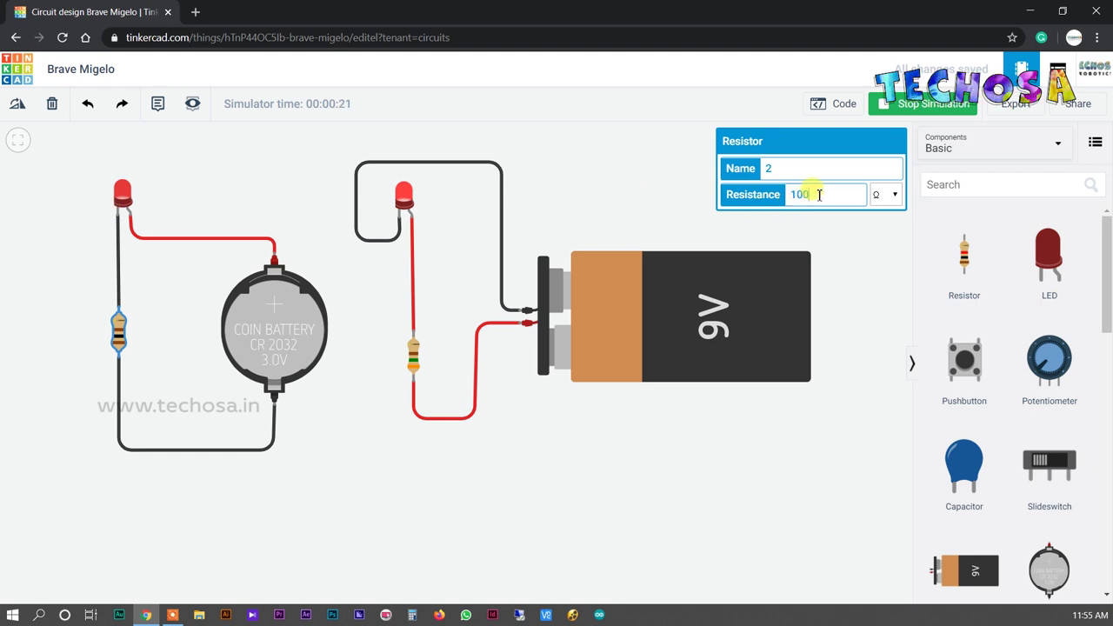
Try 50 Ω and 3 Ω for the coin cell circuit's resistor, set it to 40 Ω, and deselect it
key(BackSpace)
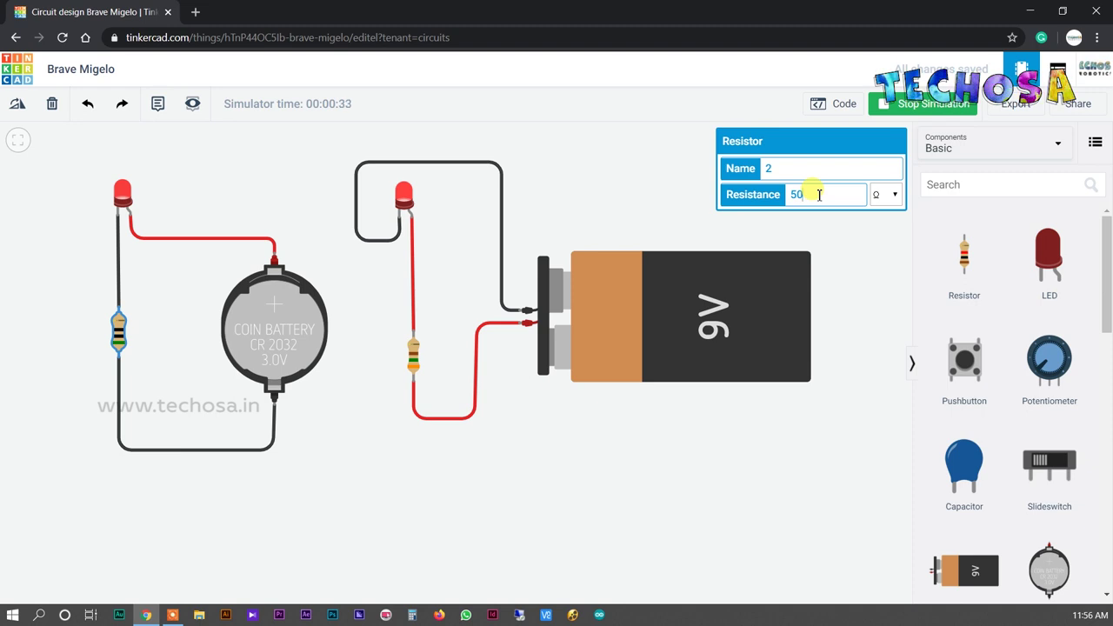
key(BackSpace)
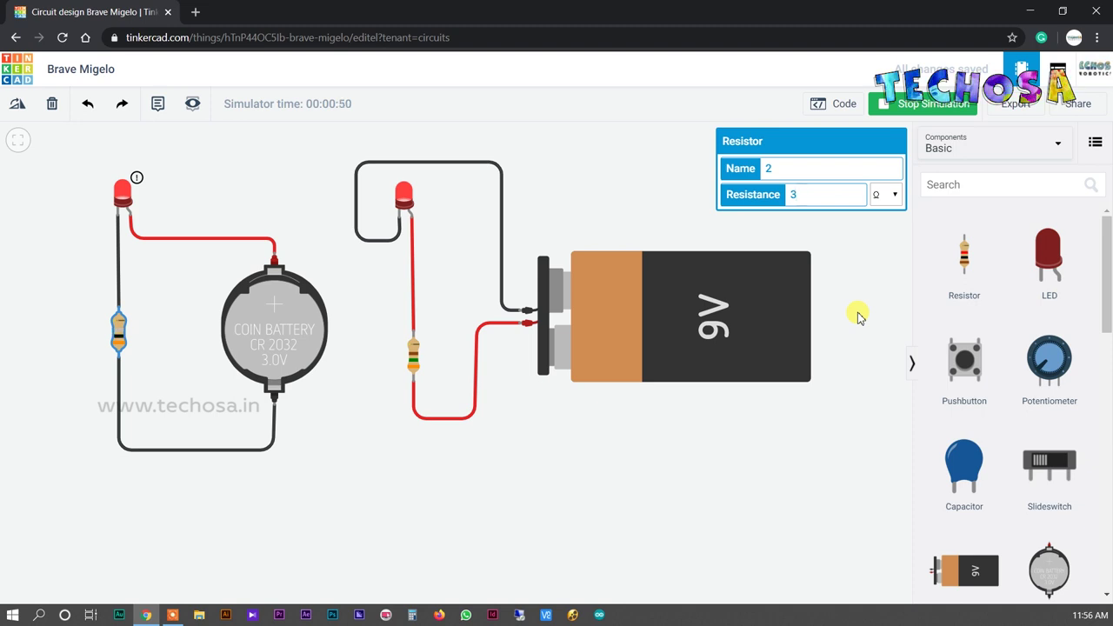
text(40)
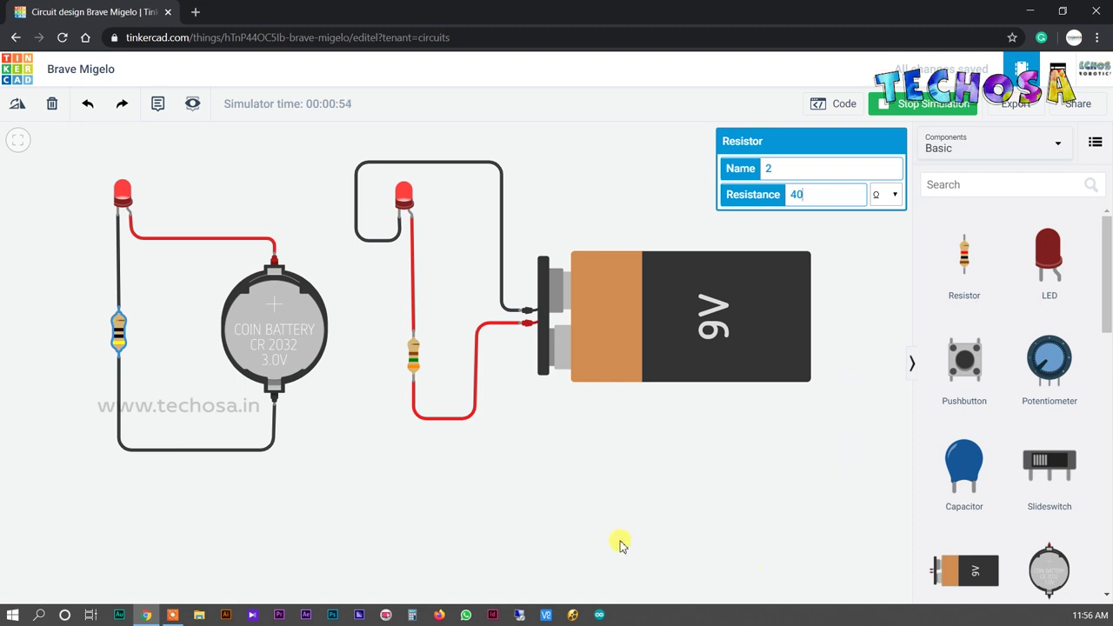
scroll(243, 201, up, 3)
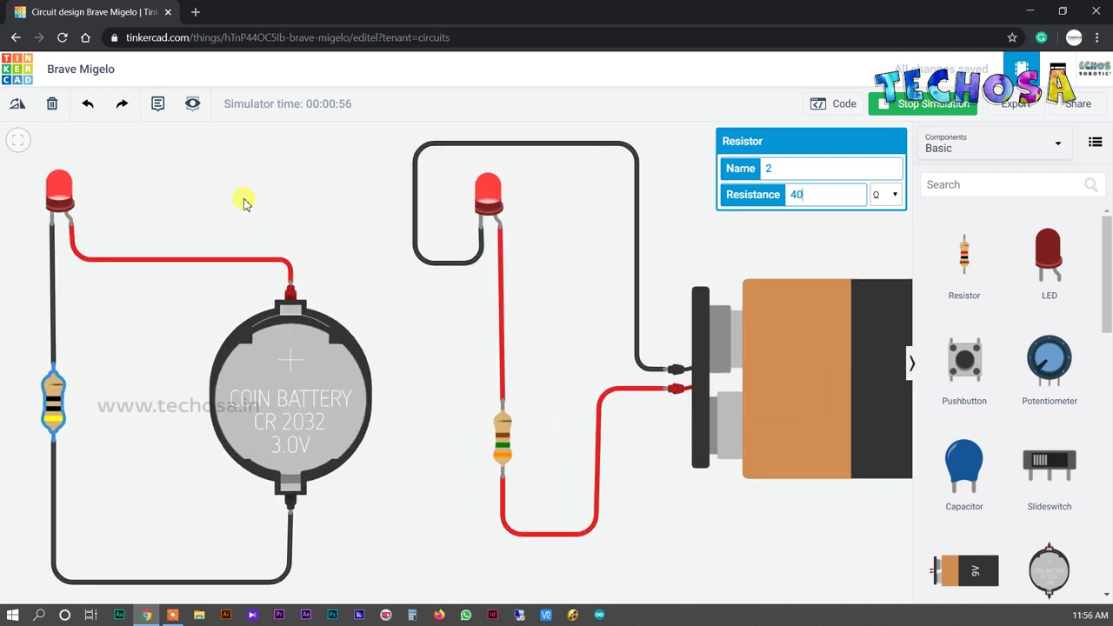
drag(231, 195, 276, 203)
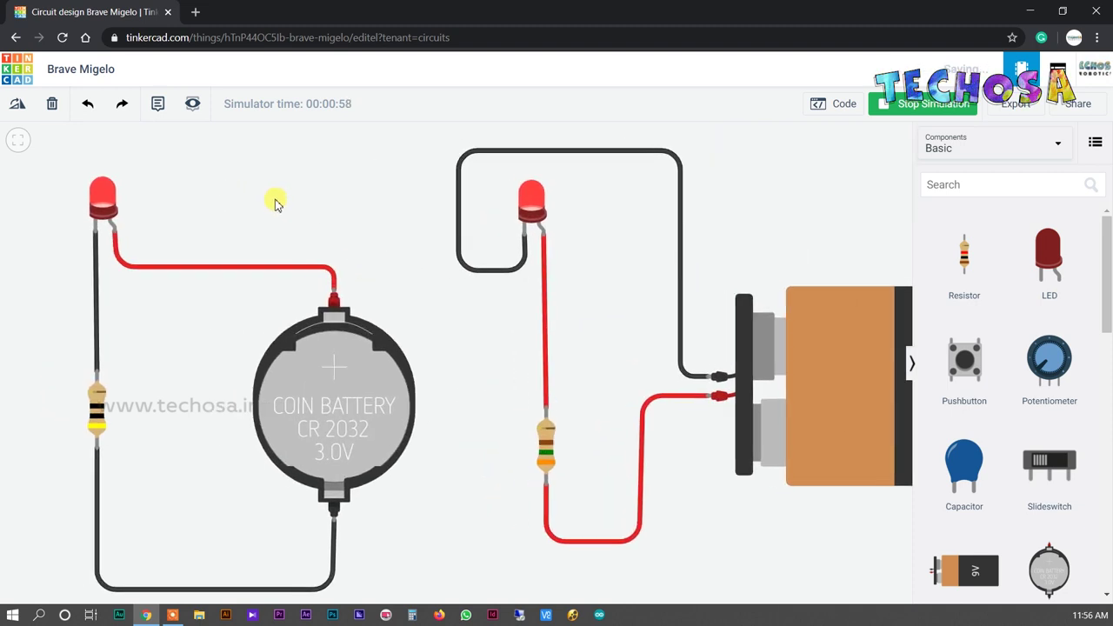